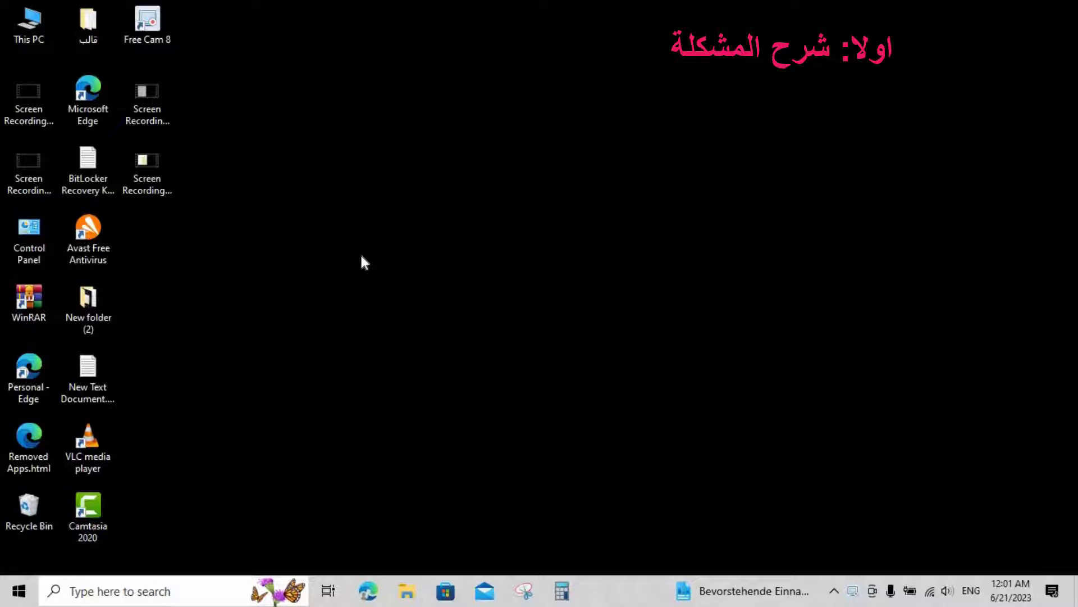
Step: Open the SysWOW64 folder inside the Windows folder on Local Disk (C:)
{"action": "double_click", "coordinate": [31, 23]}
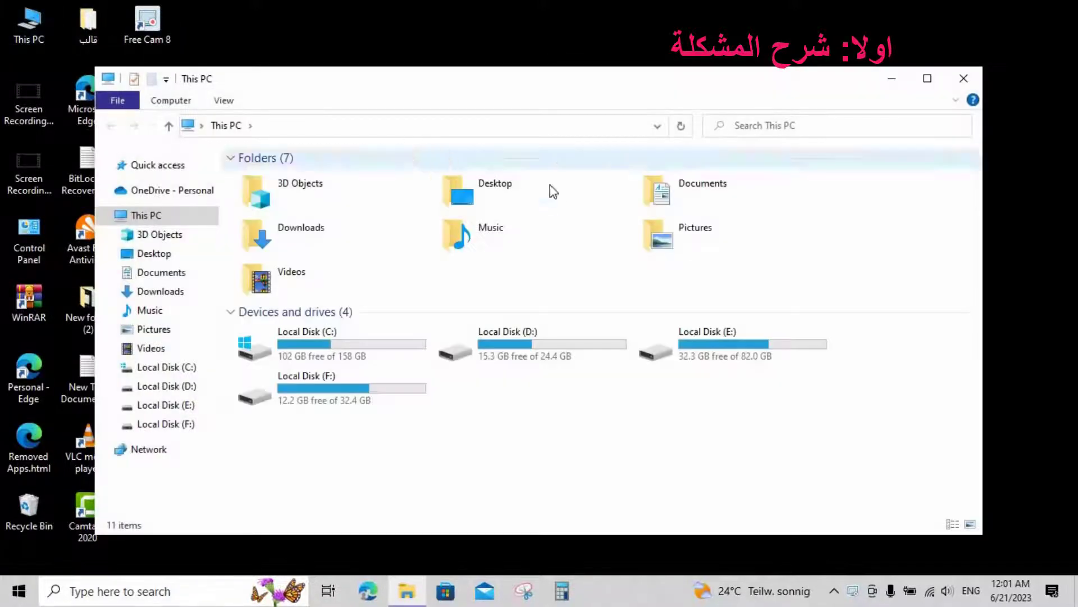
{"action": "double_click", "coordinate": [332, 341]}
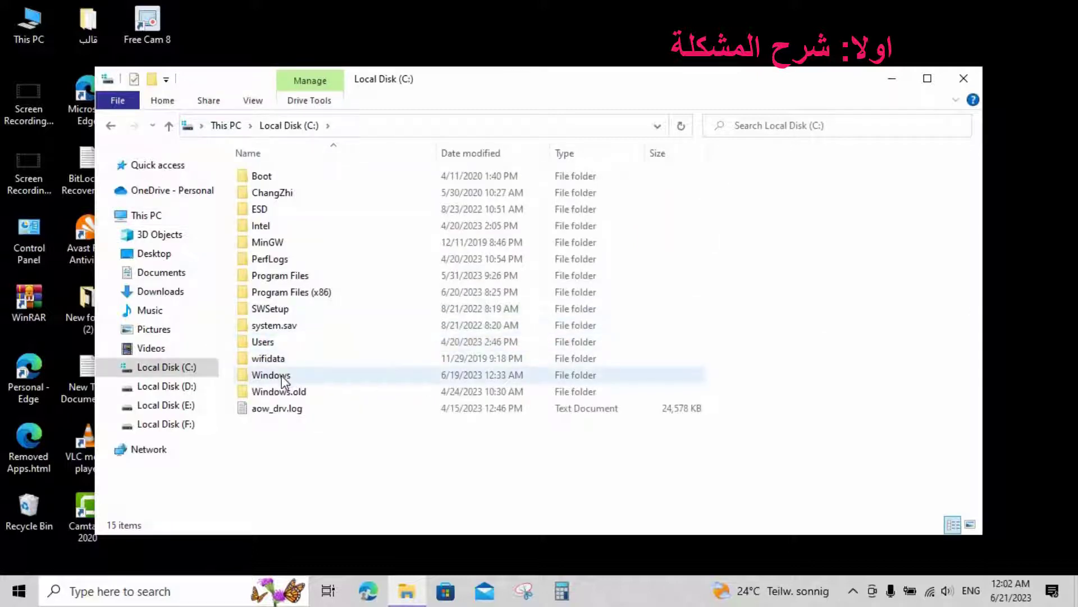
{"action": "double_click", "coordinate": [283, 375]}
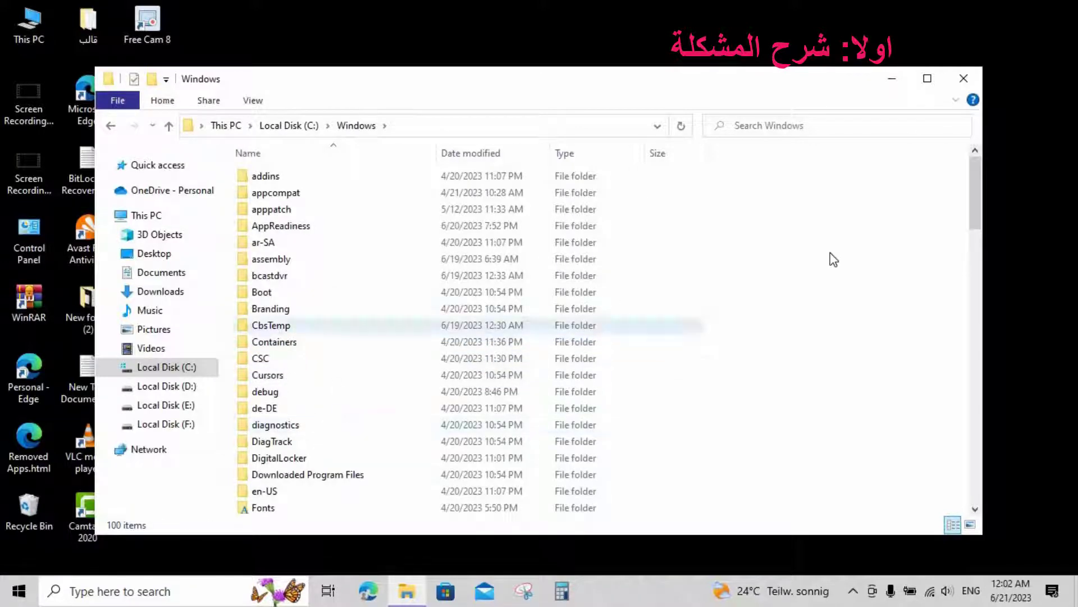
{"action": "scroll", "coordinate": [500, 486], "scroll_direction": "down", "scroll_amount": 17}
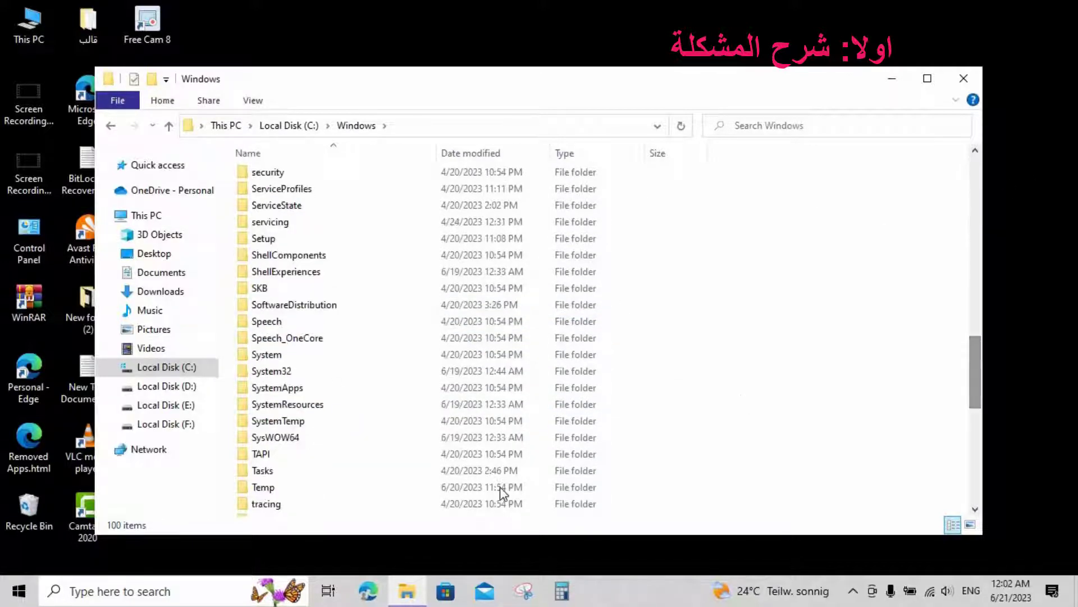
{"action": "double_click", "coordinate": [302, 442]}
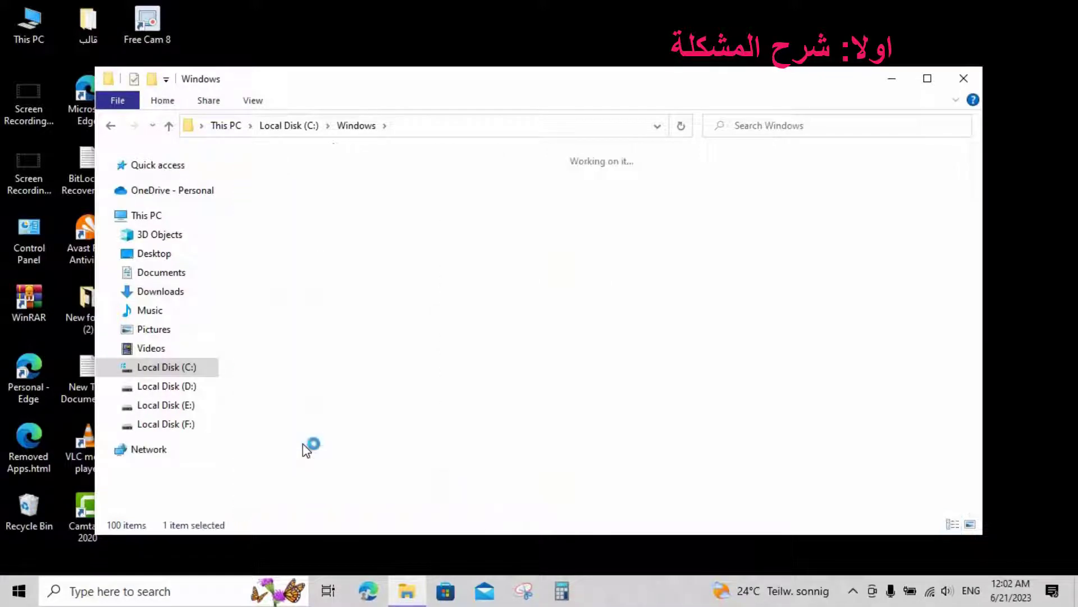
Step: Open dsquery.dll with Notepad, making Notepad the app always used for .dll files, and close the Notepad window
{"action": "scroll", "coordinate": [965, 205], "scroll_direction": "down", "scroll_amount": 15}
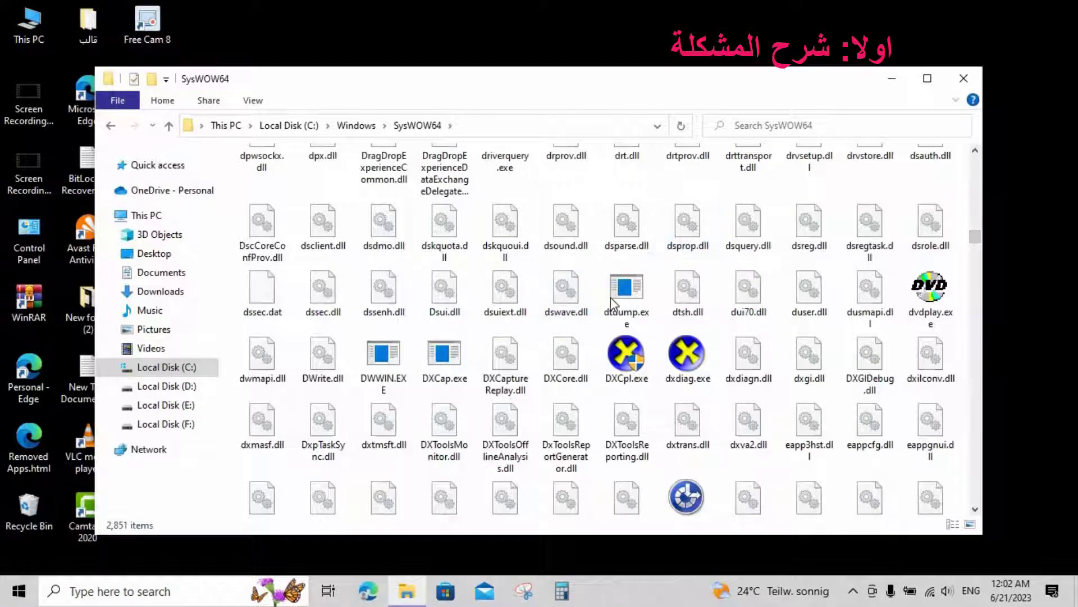
{"action": "double_click", "coordinate": [750, 230]}
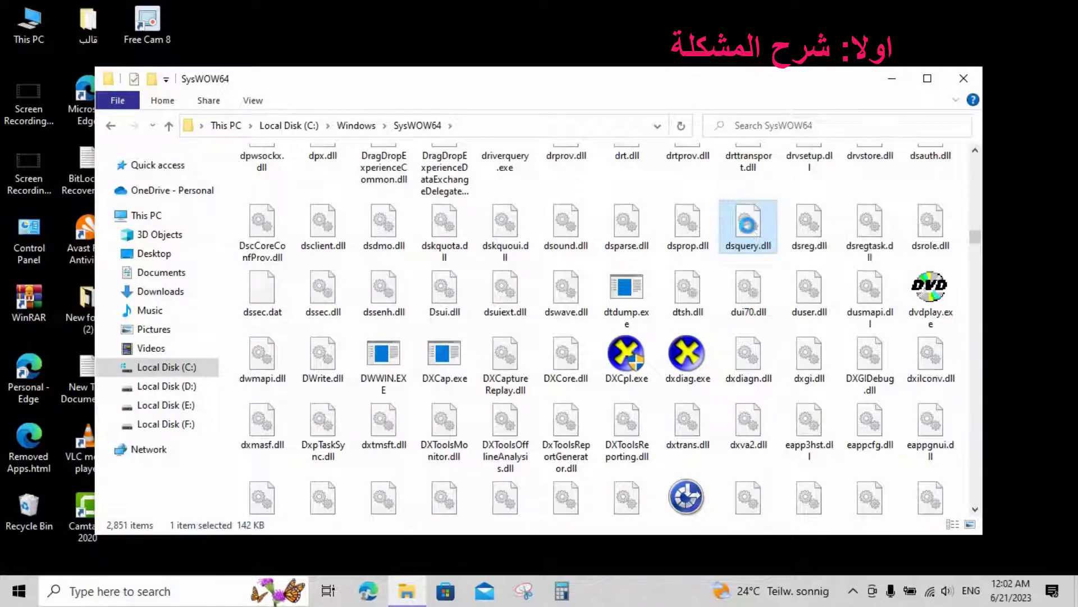
{"action": "right_click", "coordinate": [748, 225]}
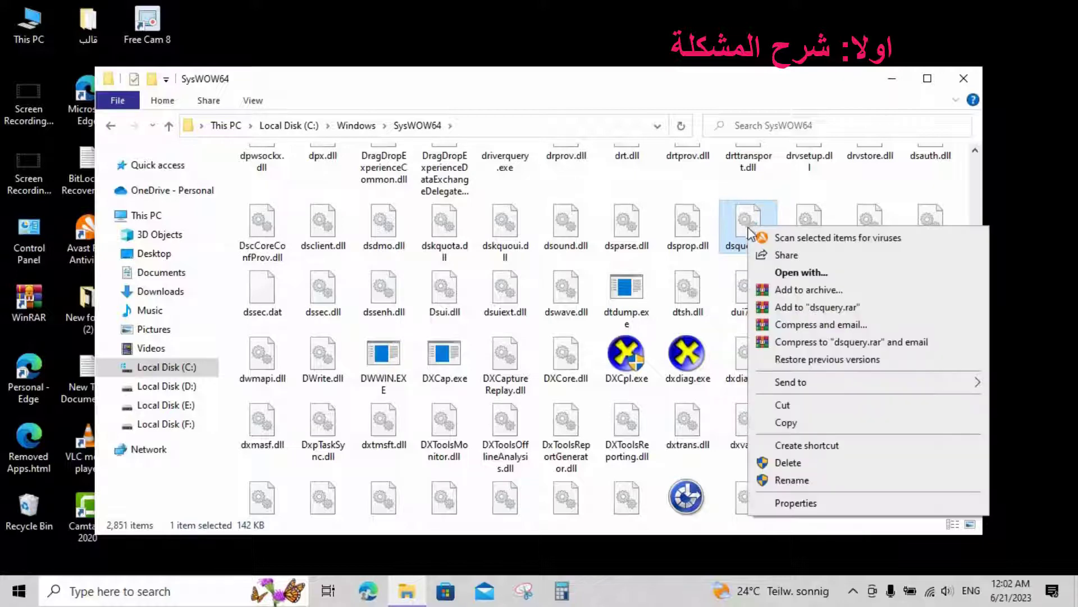
{"action": "left_click", "coordinate": [794, 274]}
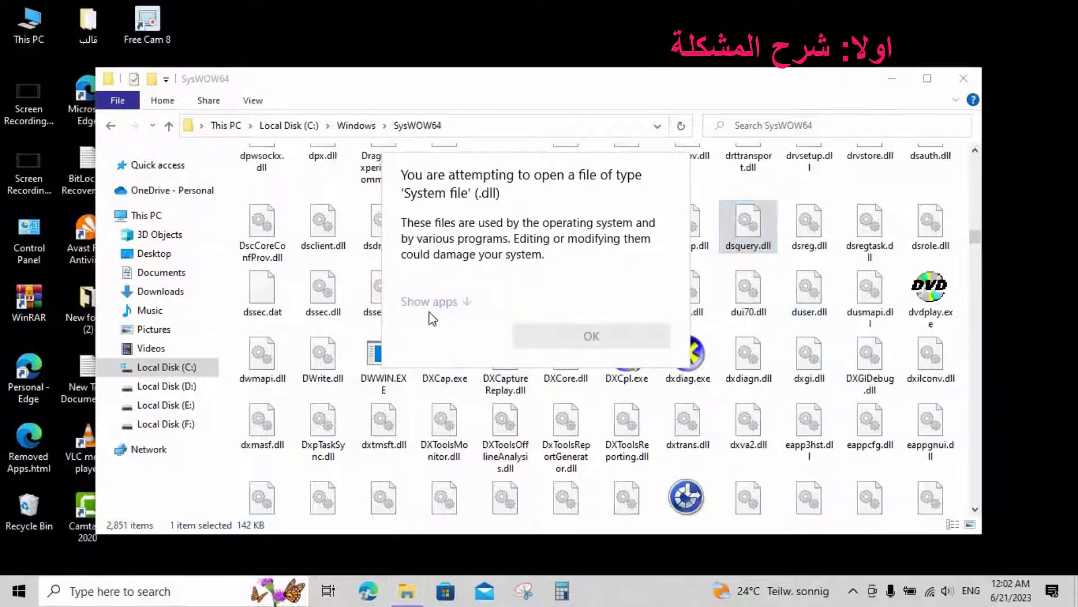
{"action": "left_click", "coordinate": [427, 304]}
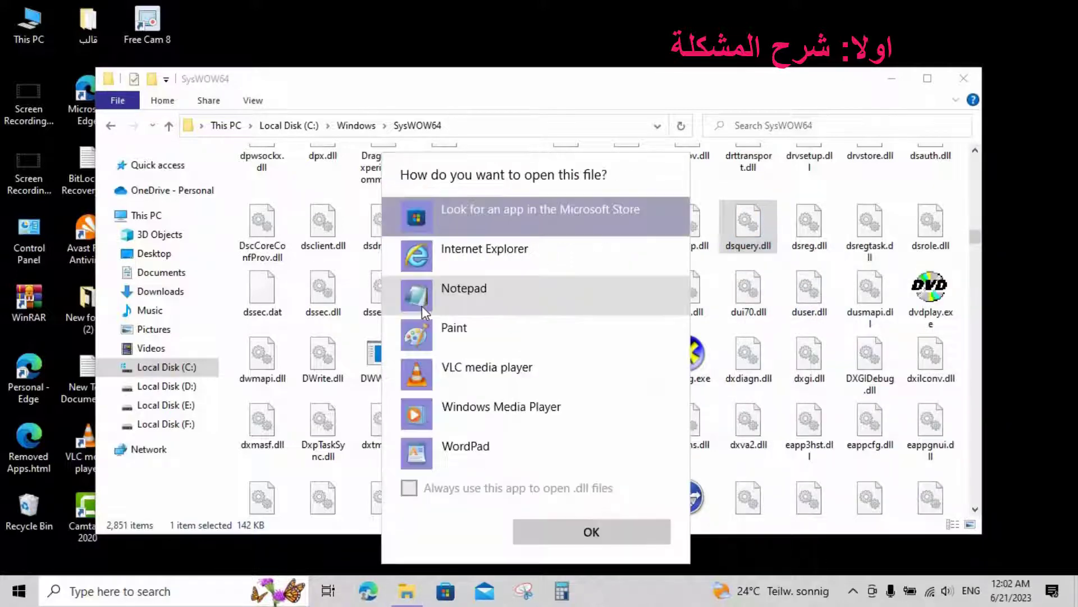
{"action": "left_click", "coordinate": [508, 303]}
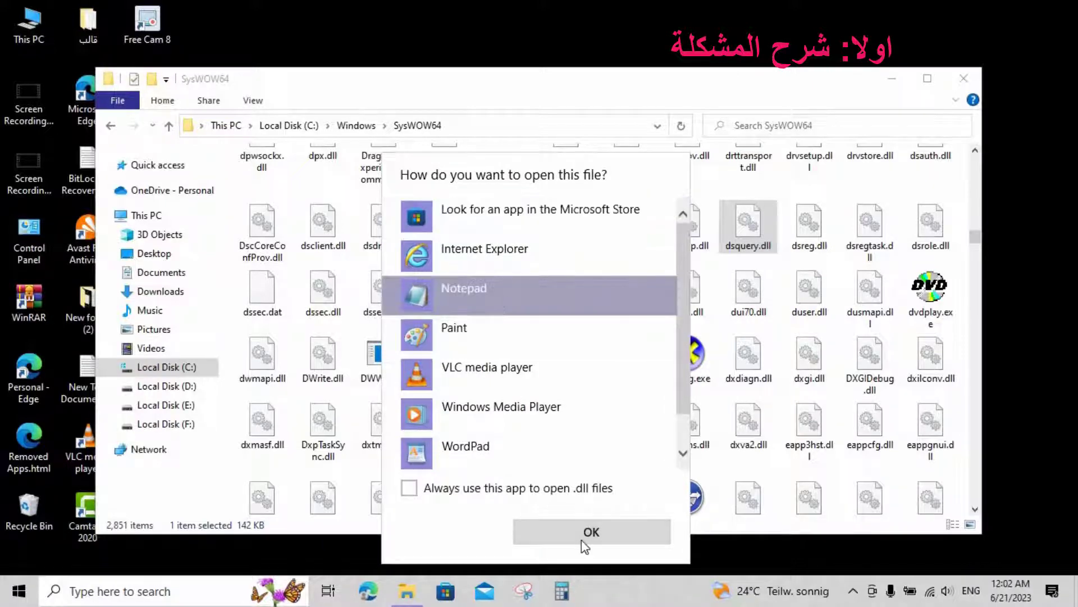
{"action": "left_click", "coordinate": [410, 488]}
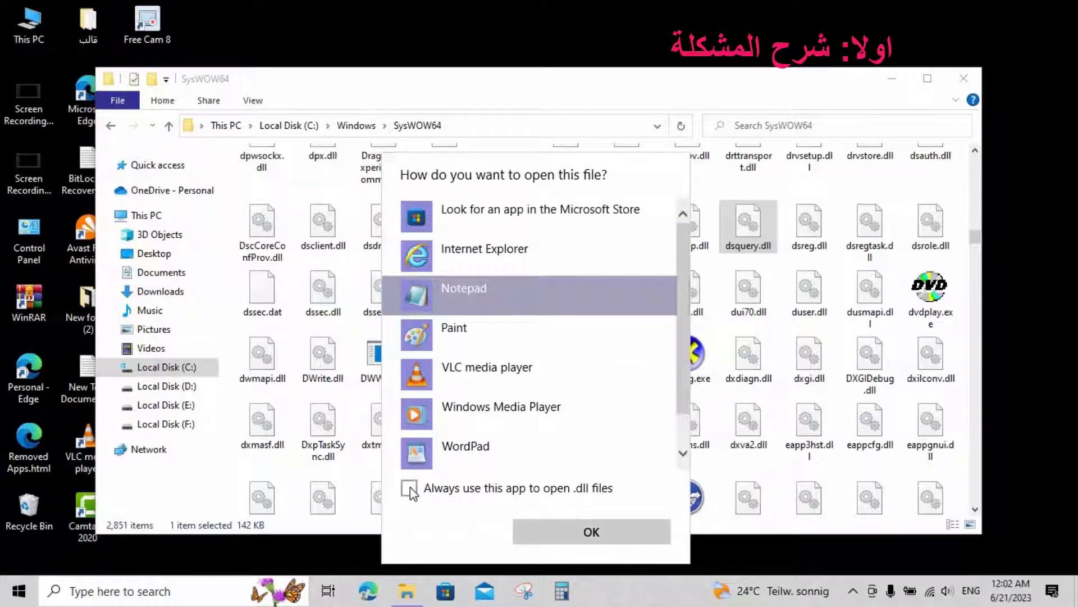
{"action": "left_click", "coordinate": [571, 537]}
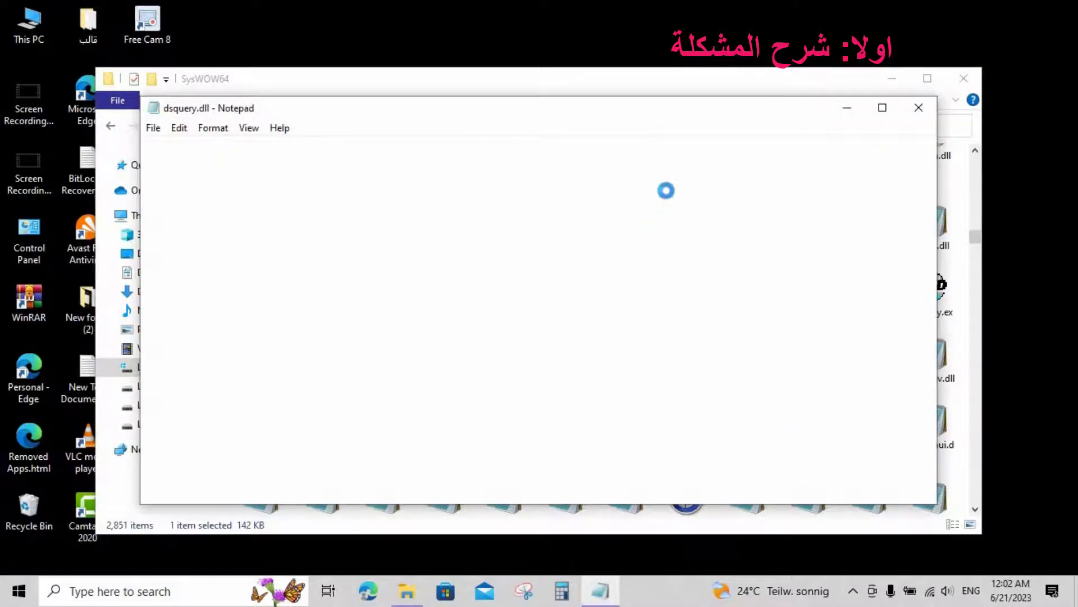
{"action": "left_click", "coordinate": [919, 111]}
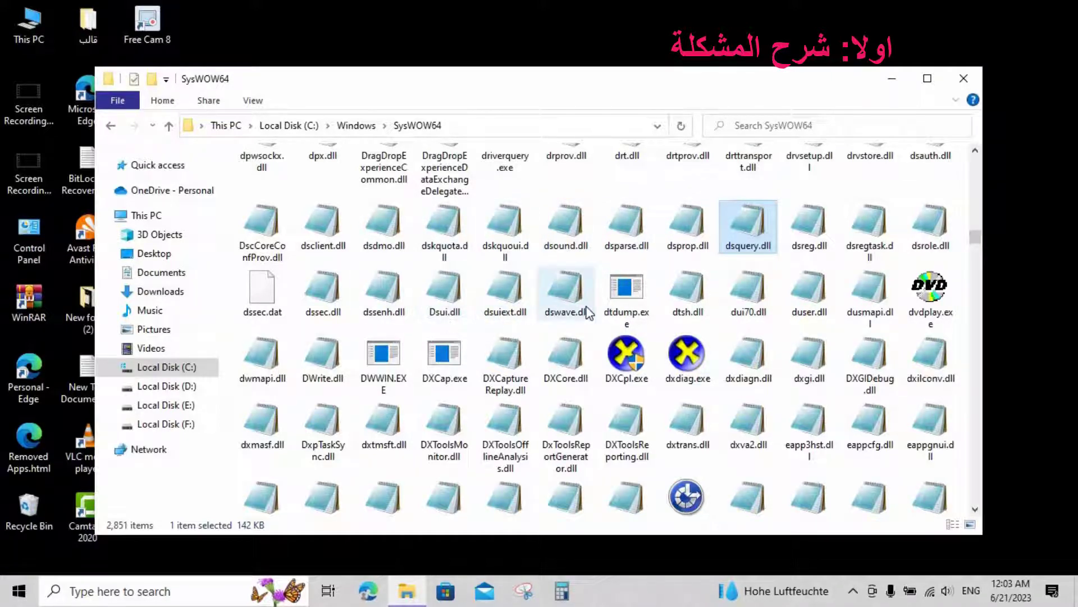
Step: Hide the file name extensions in the SysWOW64 folder and show them again
{"action": "left_click", "coordinate": [253, 101]}
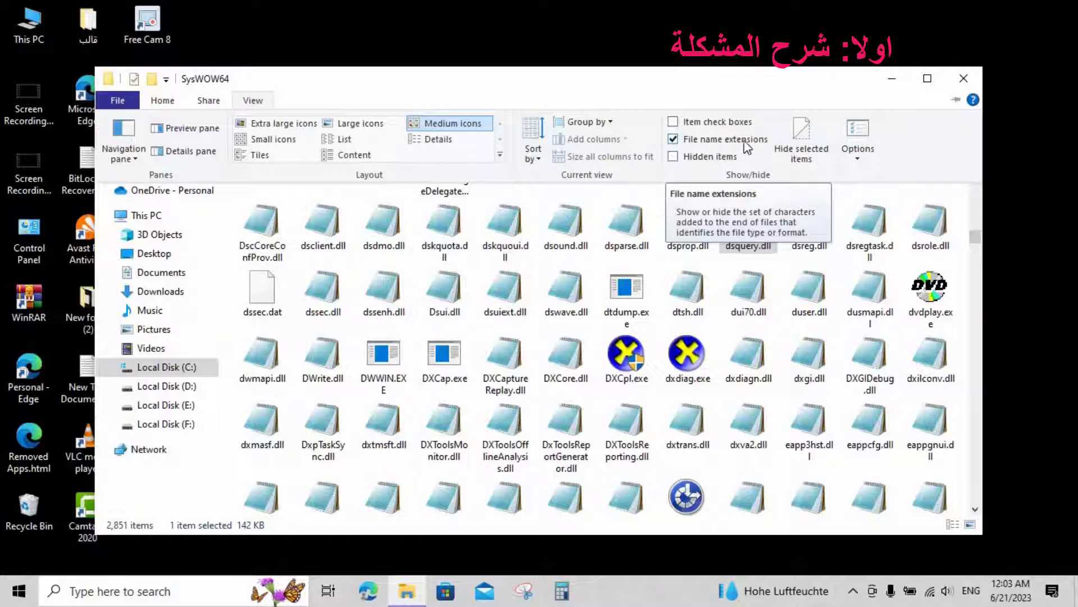
{"action": "left_click", "coordinate": [673, 139]}
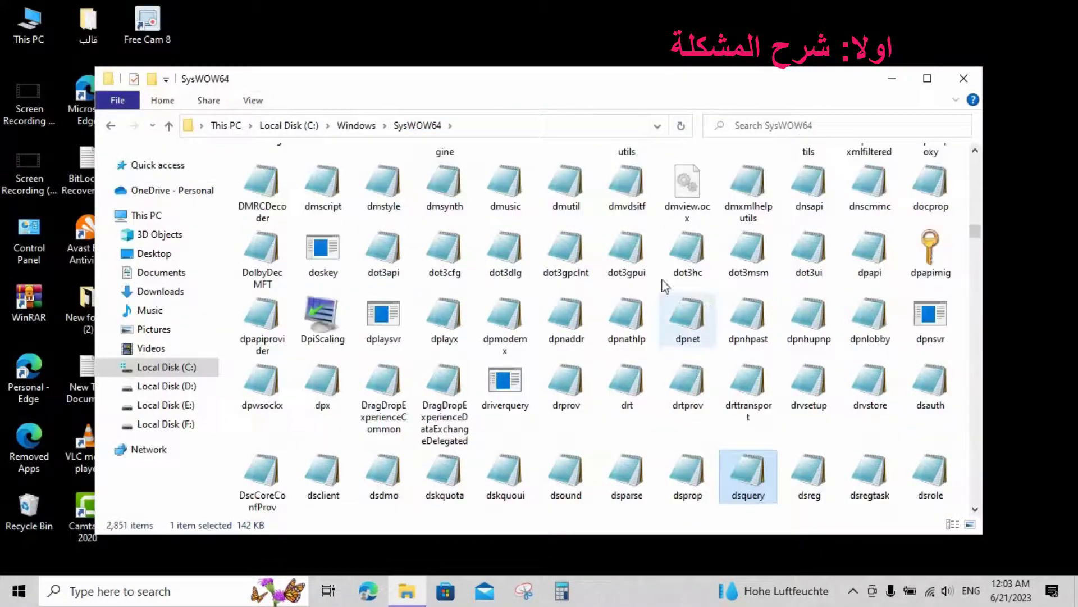
{"action": "left_click", "coordinate": [258, 105]}
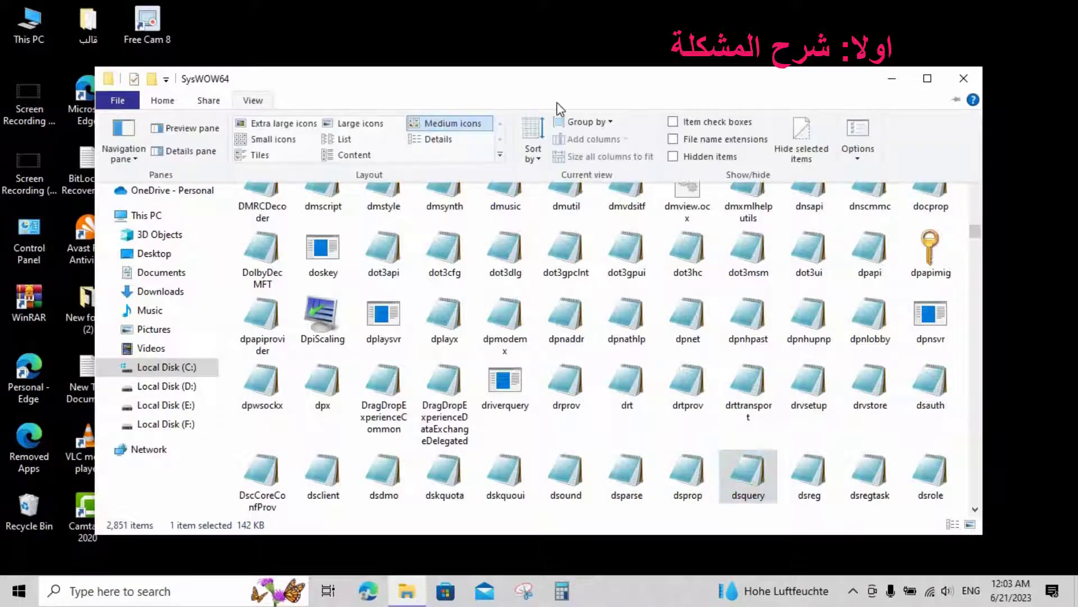
{"action": "left_click", "coordinate": [673, 139]}
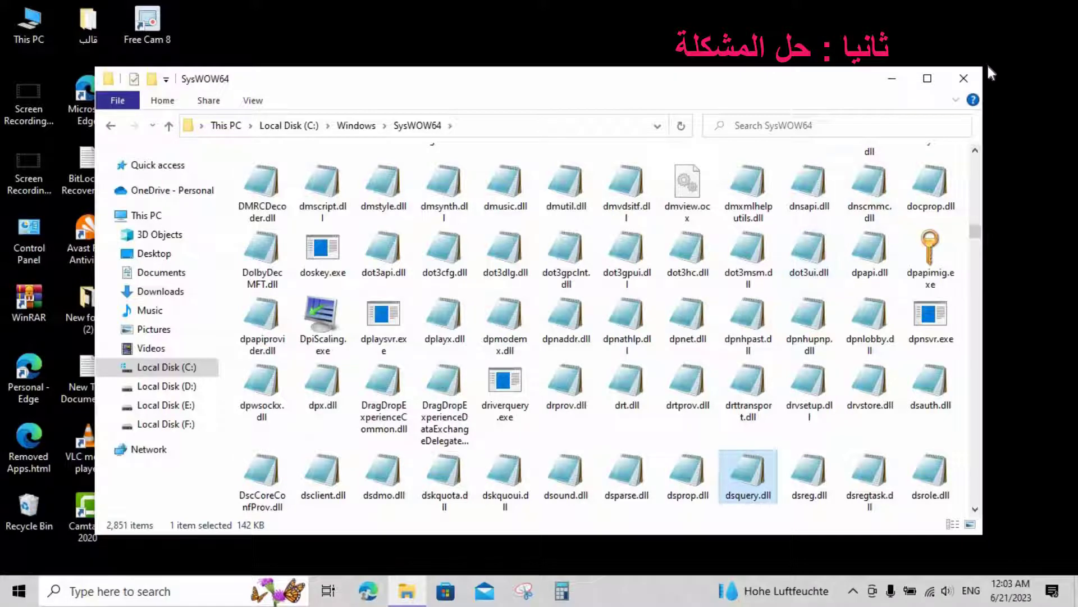
Step: Close the SysWOW64 folder window and start Registry Editor by running the regedit command
{"action": "left_click", "coordinate": [961, 82]}
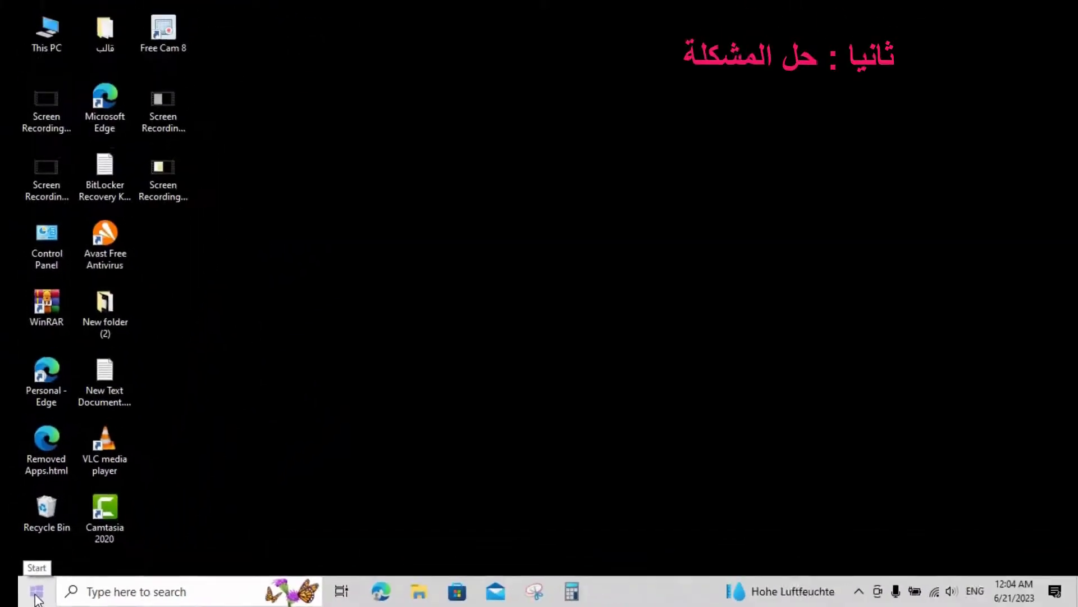
{"action": "right_click", "coordinate": [35, 597]}
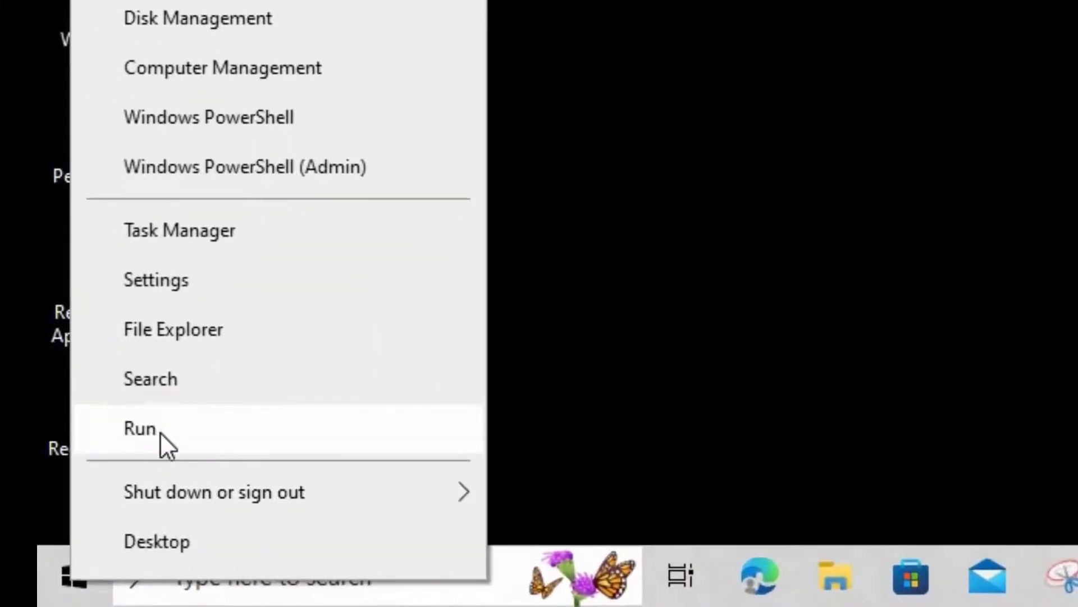
{"action": "left_click", "coordinate": [150, 443]}
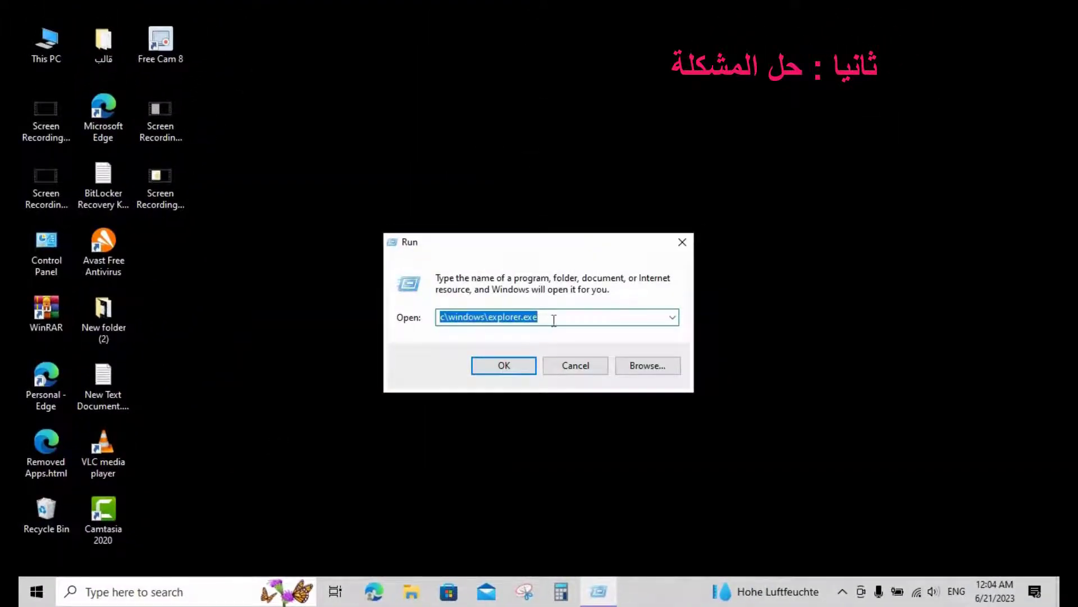
{"action": "left_click", "coordinate": [673, 318]}
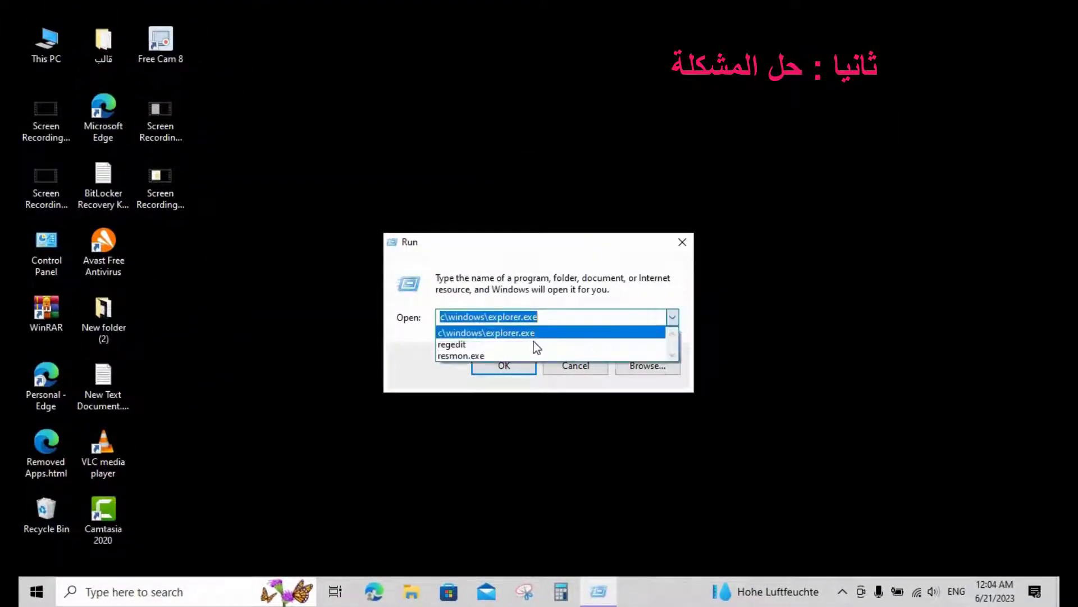
{"action": "left_click", "coordinate": [464, 328]}
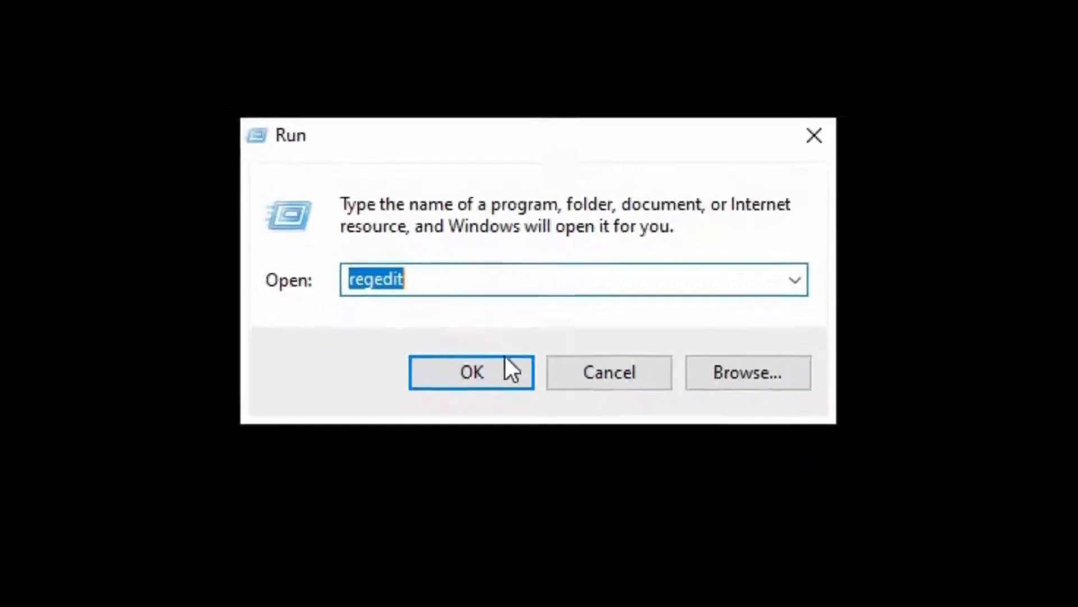
{"action": "left_click", "coordinate": [503, 366]}
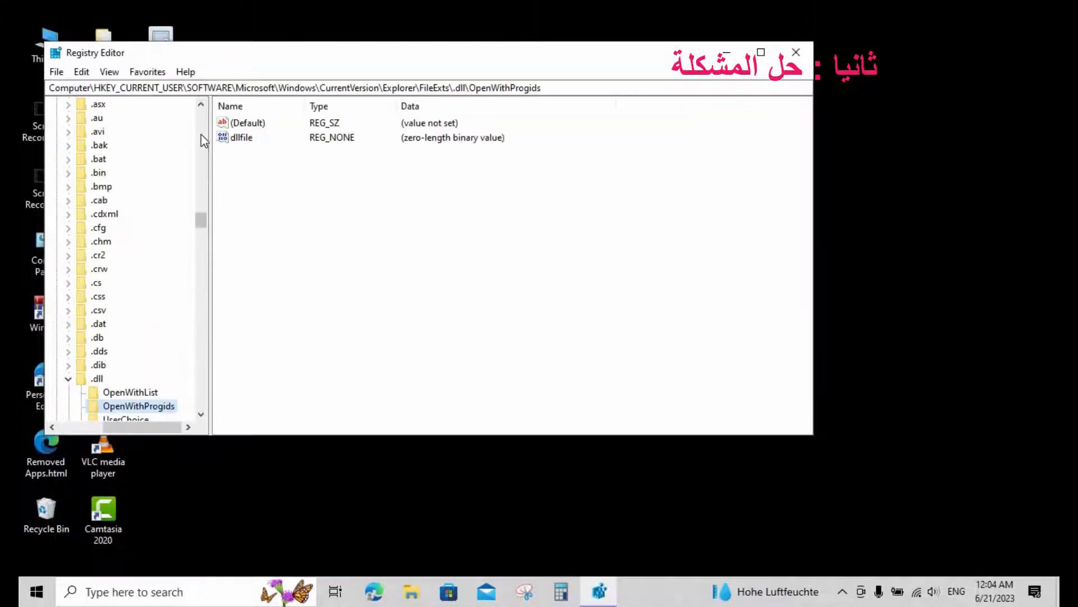
Step: Collapse the HKEY_CURRENT_USER branch in the registry tree
{"action": "left_click", "coordinate": [201, 135]}
{"action": "scroll", "coordinate": [201, 136], "scroll_direction": "up", "scroll_amount": 15}
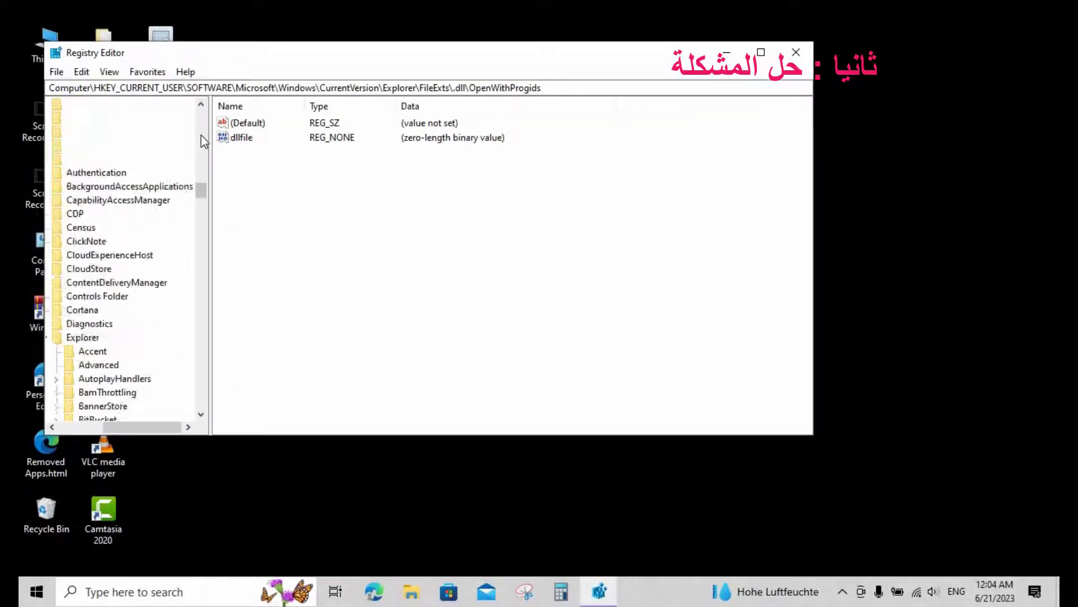
{"action": "left_click", "coordinate": [201, 114]}
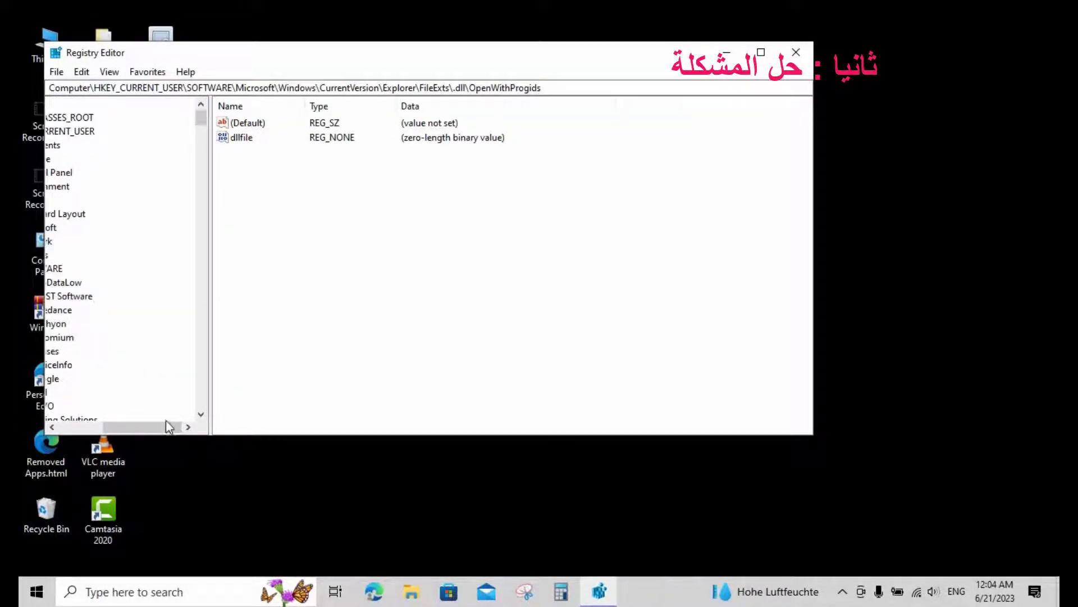
{"action": "left_click_drag", "start_coordinate": [166, 426], "coordinate": [122, 410]}
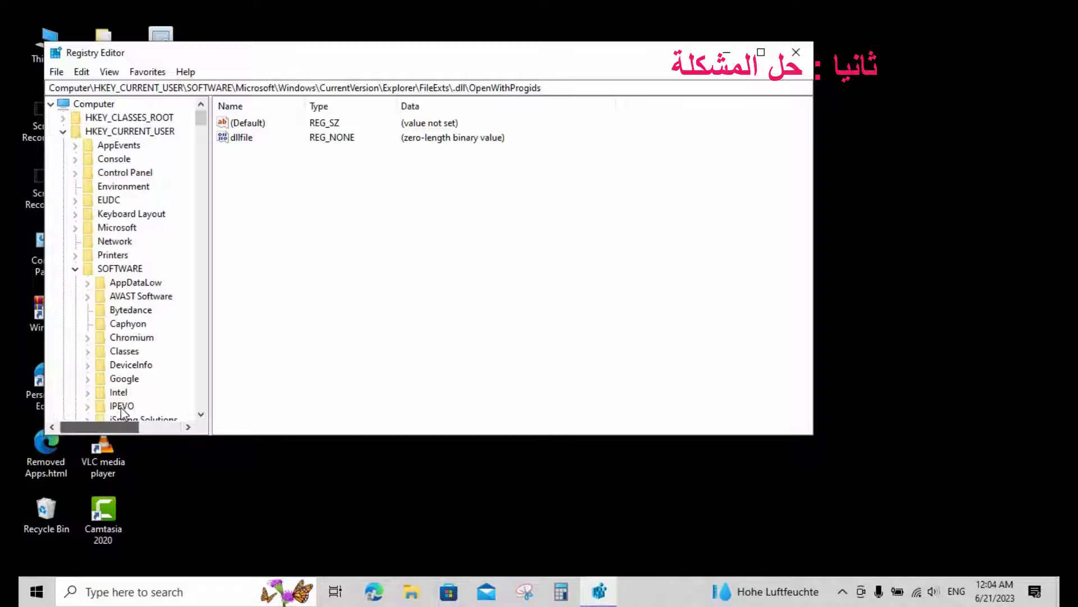
{"action": "left_click", "coordinate": [64, 132]}
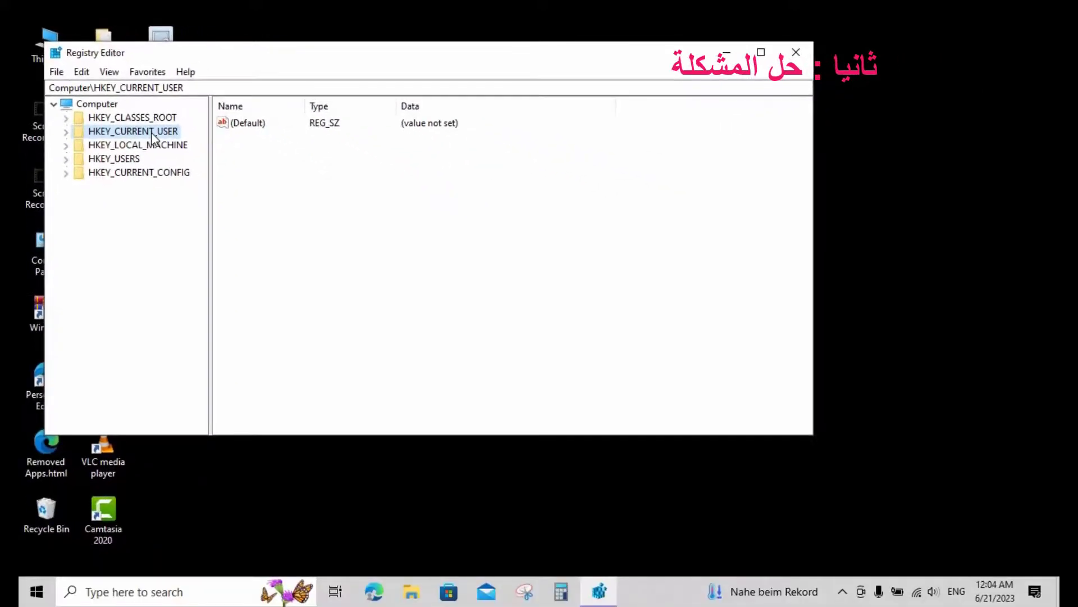
Step: Search the HKEY_CURRENT_USER branch for "fileexts" in keys, values and data
{"action": "right_click", "coordinate": [153, 133]}
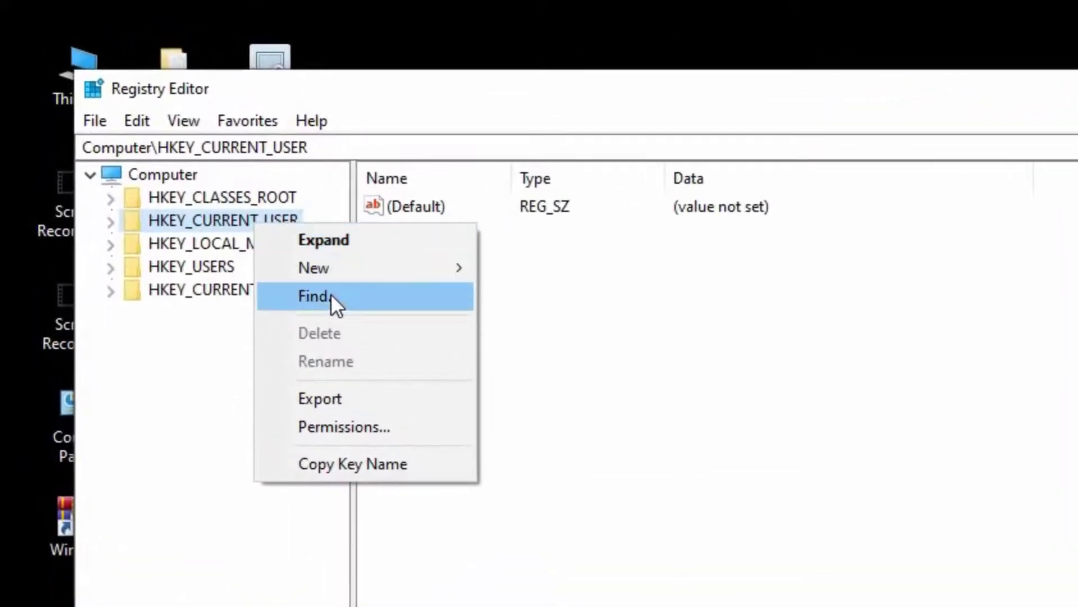
{"action": "key", "text": "Return"}
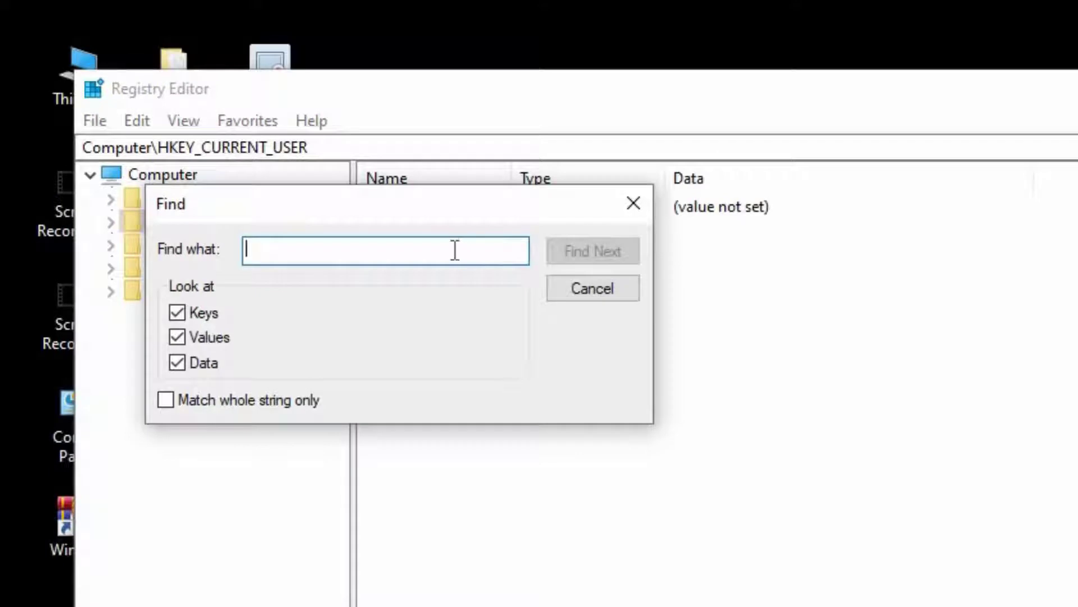
{"action": "type", "text": "file"}
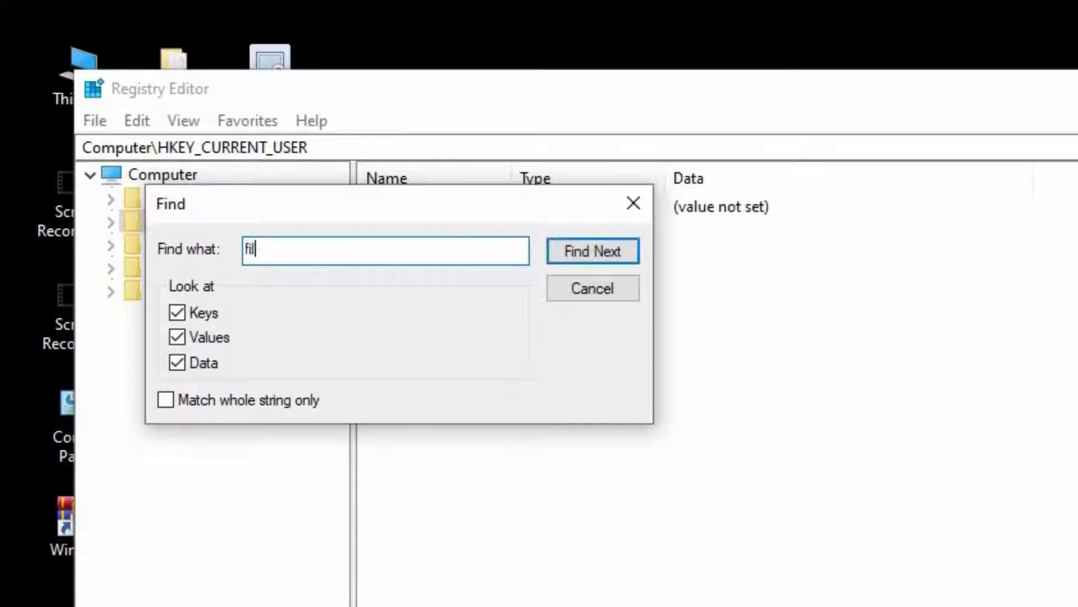
{"action": "type", "text": "exts"}
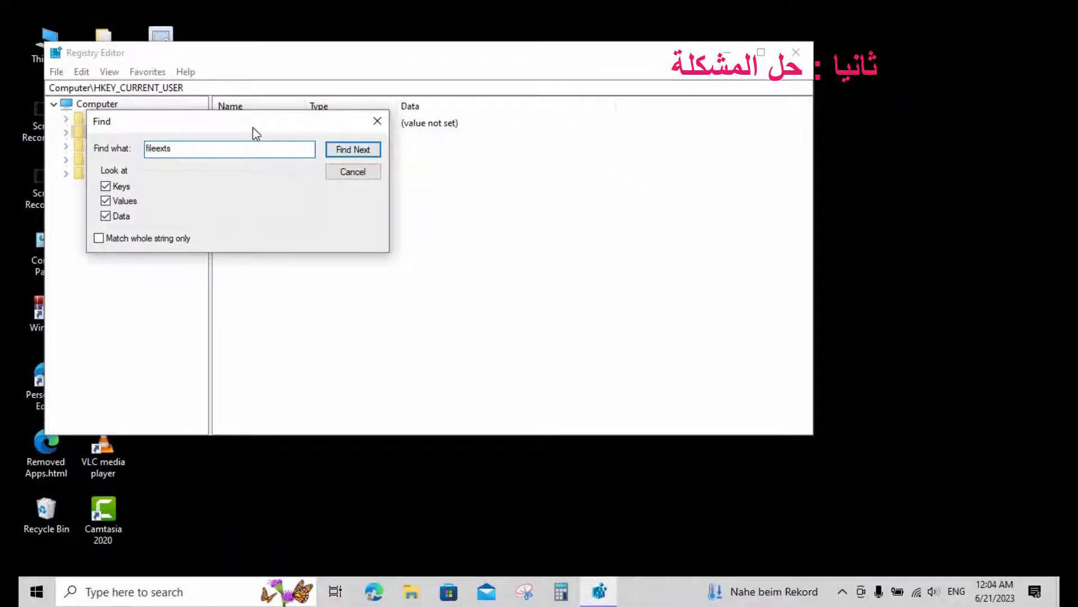
{"action": "left_click", "coordinate": [355, 150]}
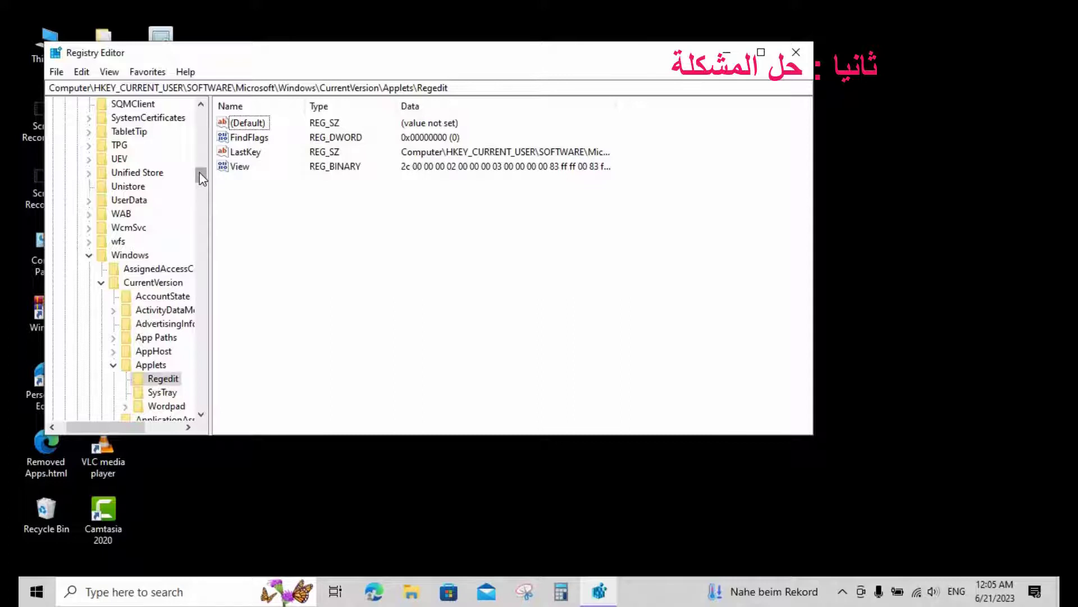
Step: Locate the .dll key under Explorer\FileExts in the registry tree and expand its subkeys
{"action": "left_click_drag", "start_coordinate": [200, 173], "coordinate": [203, 202]}
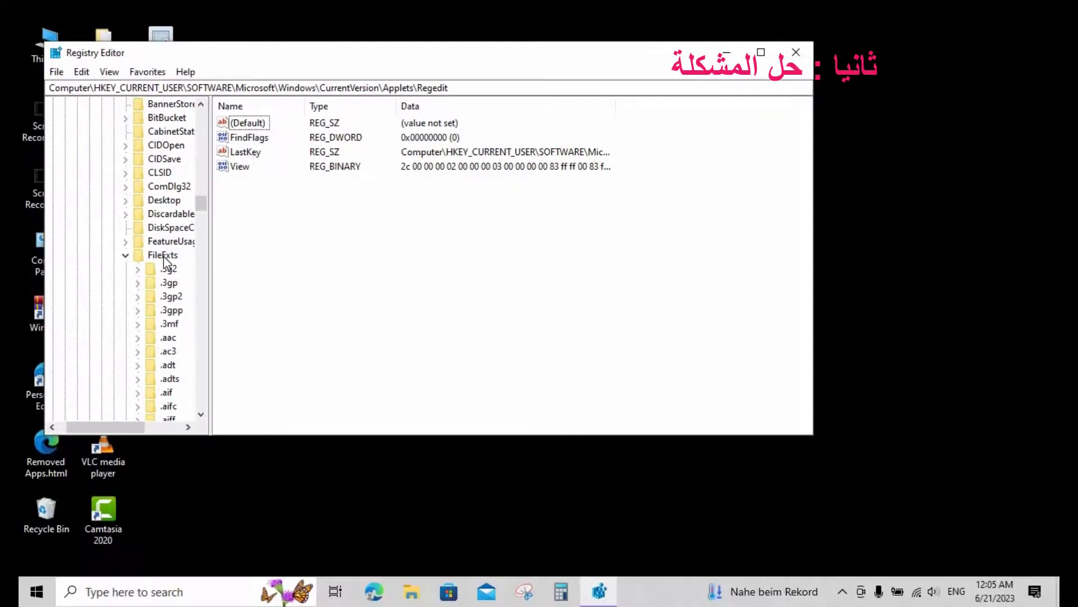
{"action": "left_click_drag", "start_coordinate": [200, 205], "coordinate": [201, 219]}
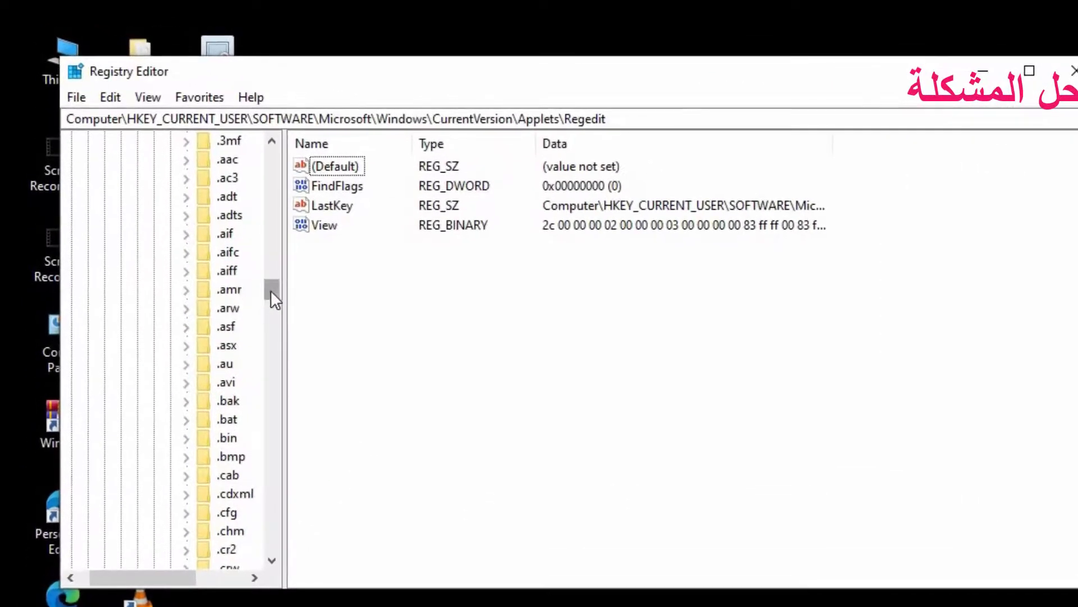
{"action": "mouse_move", "coordinate": [272, 290]}
{"action": "left_mouse_down"}
{"action": "mouse_move", "coordinate": [271, 305]}
{"action": "mouse_move", "coordinate": [270, 265]}
{"action": "mouse_move", "coordinate": [272, 304]}
{"action": "left_mouse_up"}
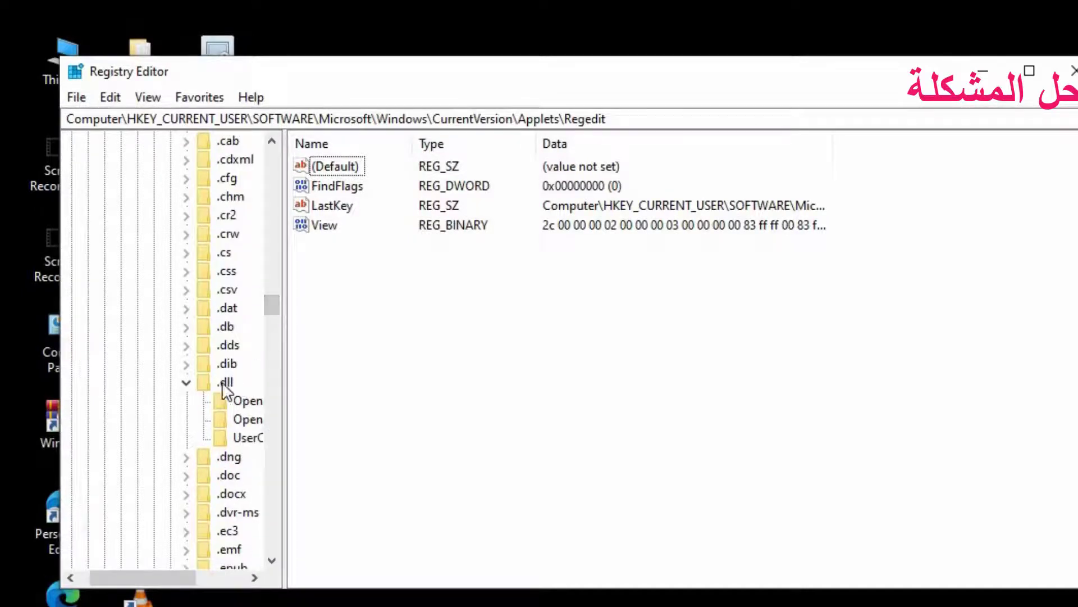
{"action": "left_click", "coordinate": [186, 379]}
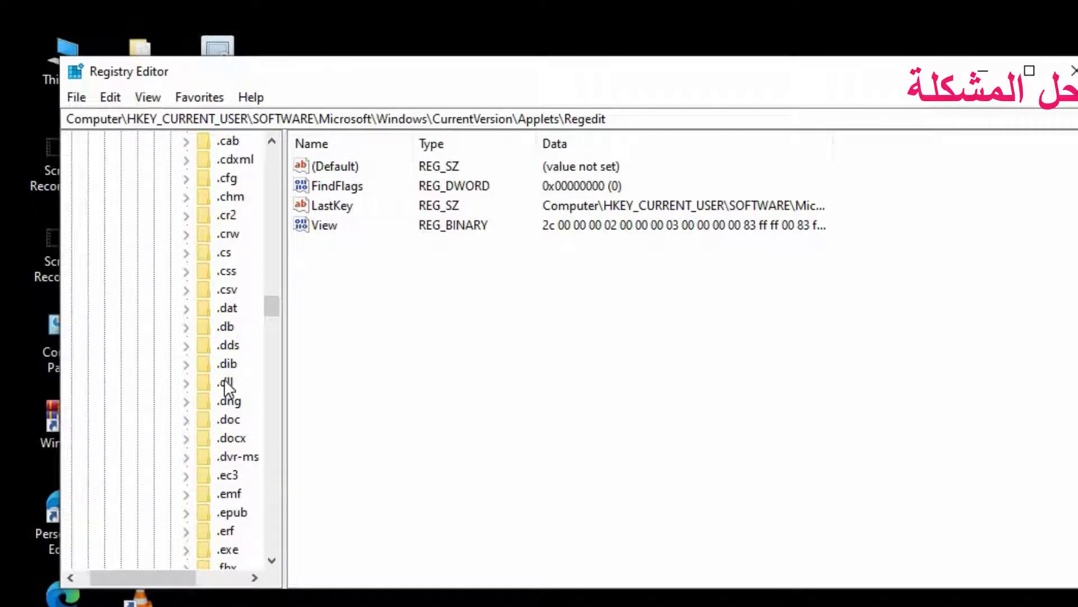
{"action": "left_click", "coordinate": [186, 382]}
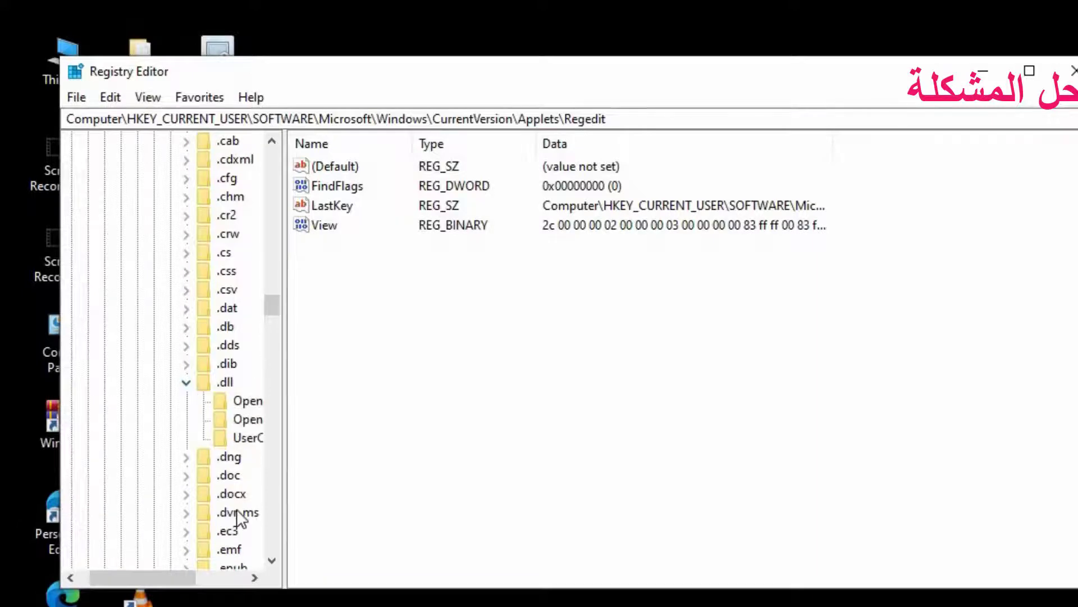
{"action": "left_click_drag", "start_coordinate": [177, 580], "coordinate": [218, 567]}
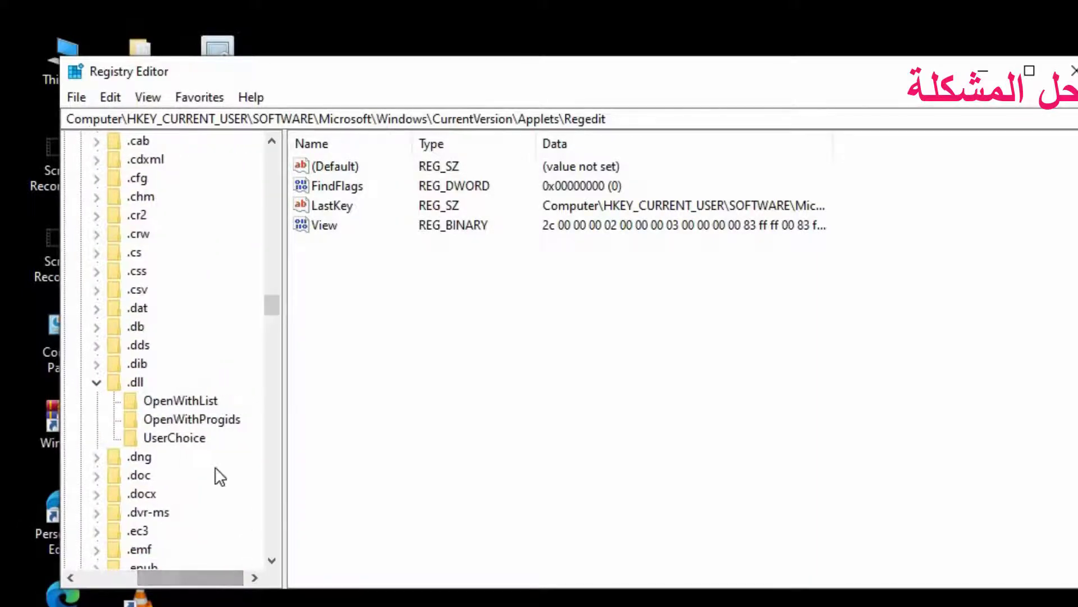
Step: Delete the UserChoice subkey of the .dll key
{"action": "left_click", "coordinate": [178, 436]}
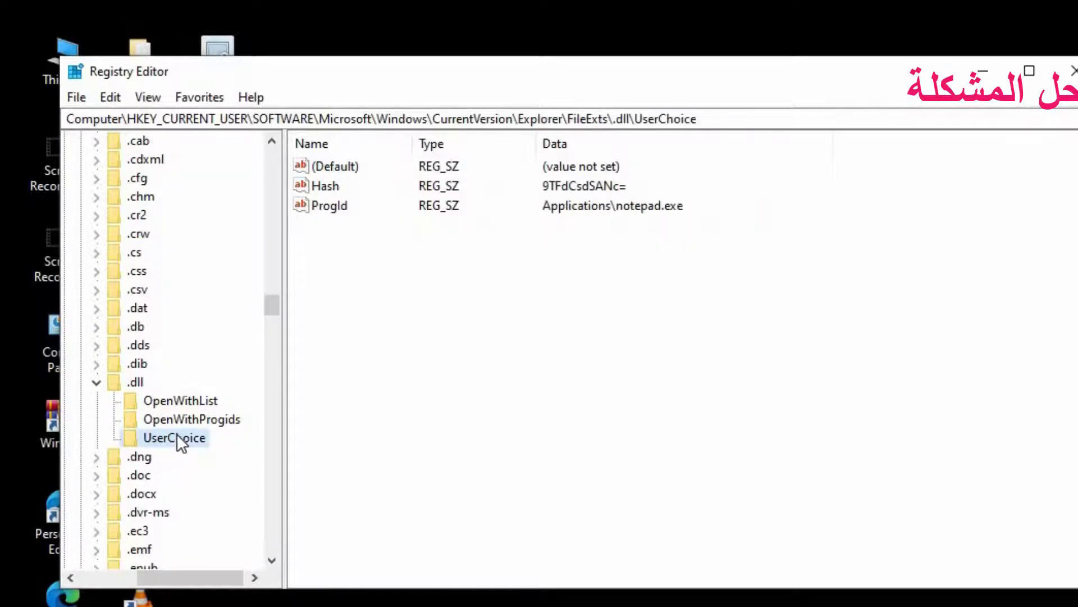
{"action": "right_click", "coordinate": [178, 436]}
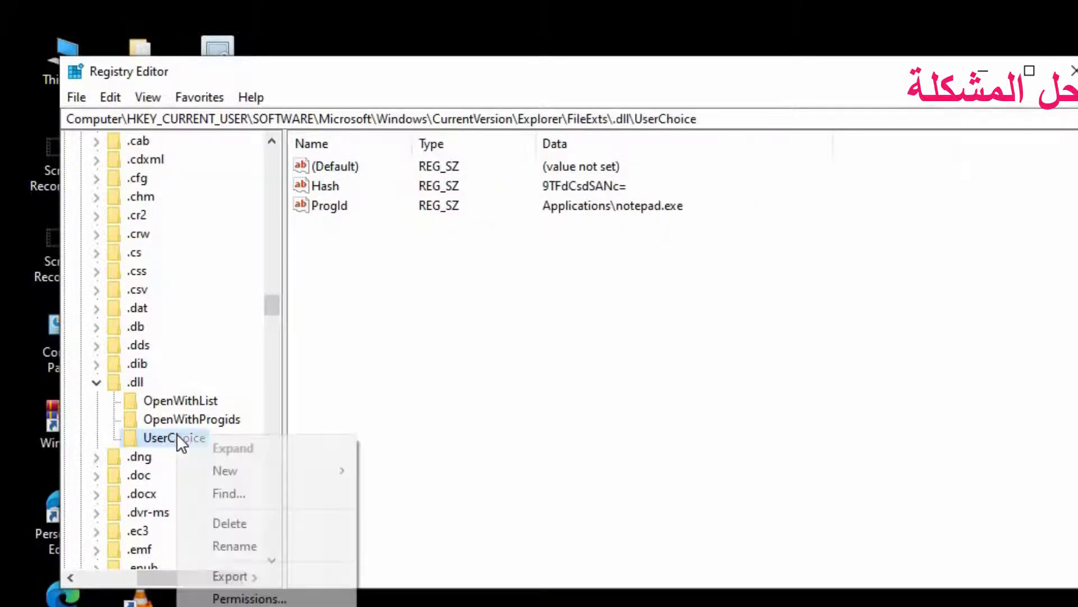
{"action": "left_click", "coordinate": [237, 524]}
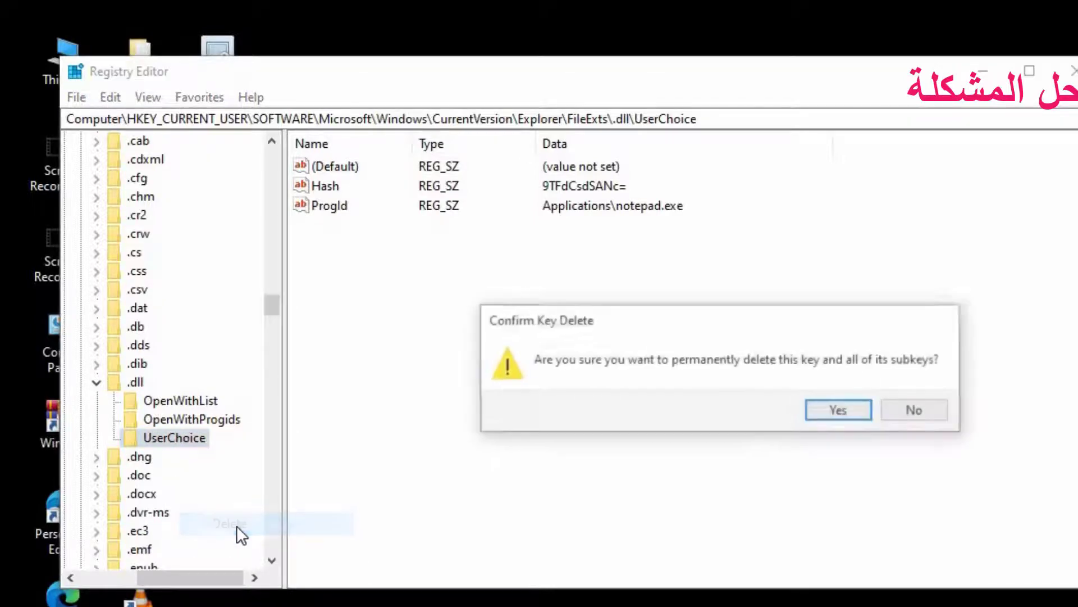
{"action": "left_click", "coordinate": [835, 415]}
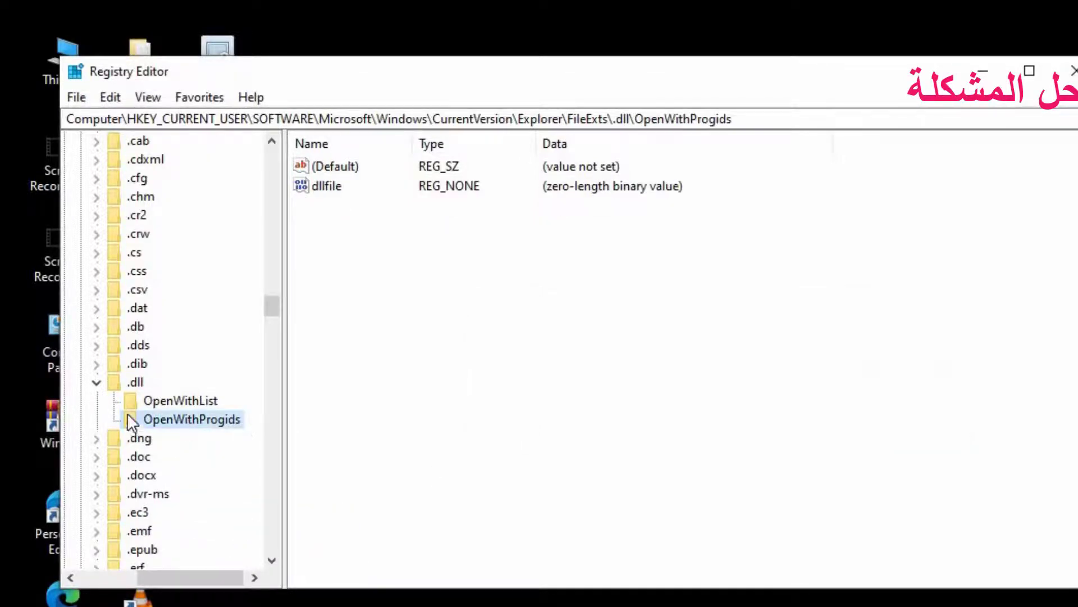
Step: Delete the values a and MRUList from the OpenWithList subkey of .dll
{"action": "left_click", "coordinate": [174, 400]}
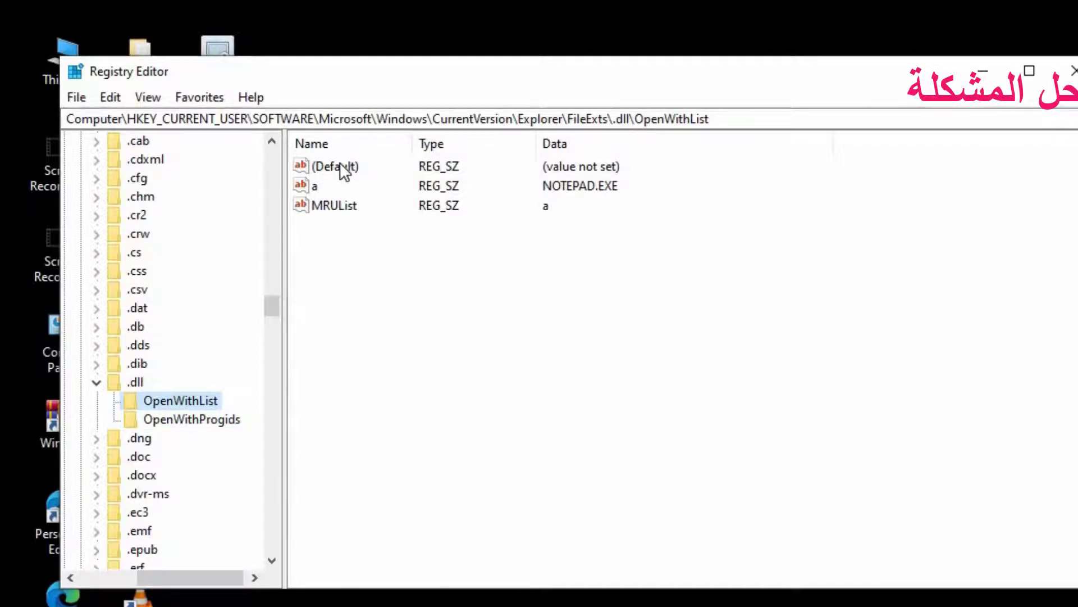
{"action": "left_click_drag", "start_coordinate": [330, 217], "coordinate": [309, 181]}
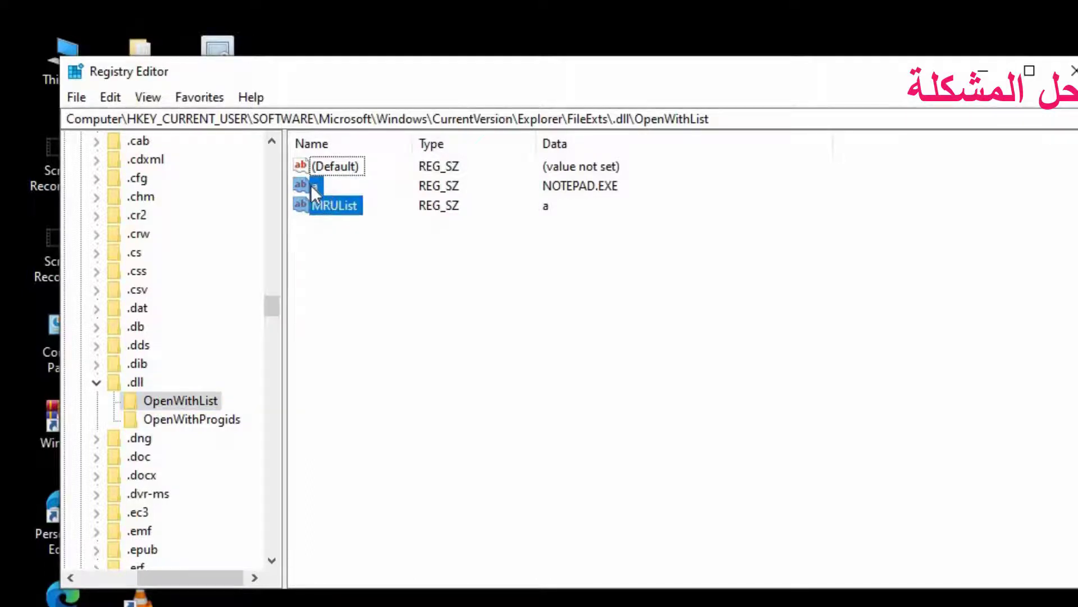
{"action": "right_click", "coordinate": [311, 185]}
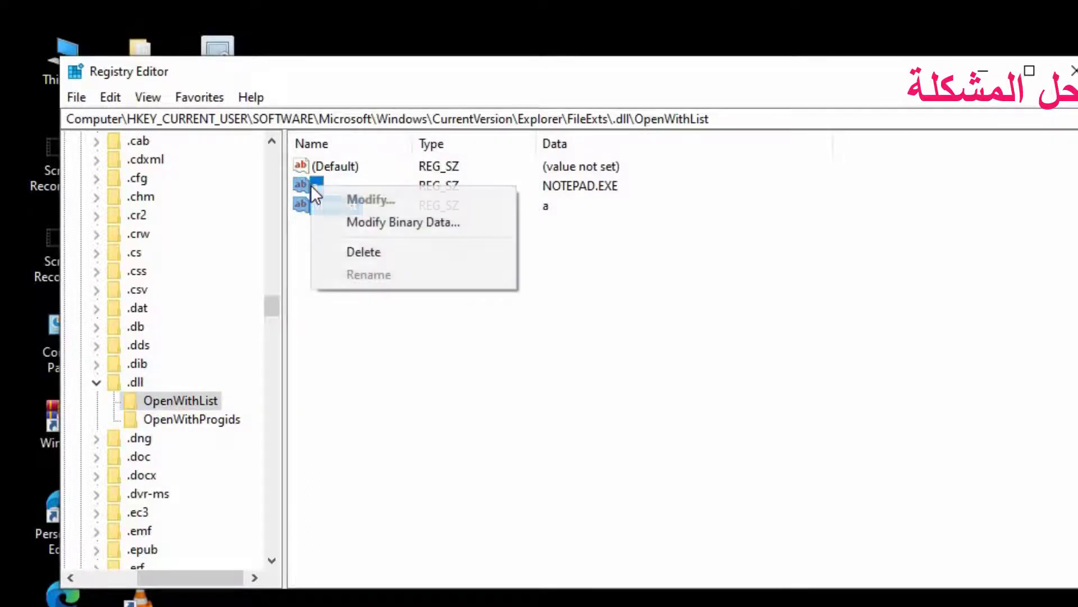
{"action": "left_click", "coordinate": [368, 251]}
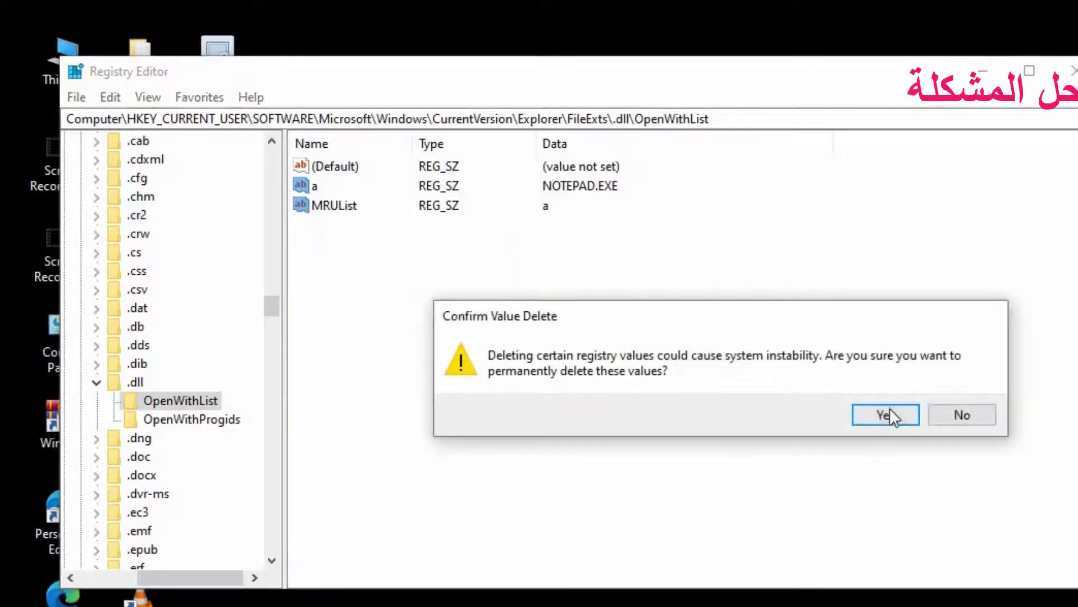
{"action": "left_click", "coordinate": [892, 412]}
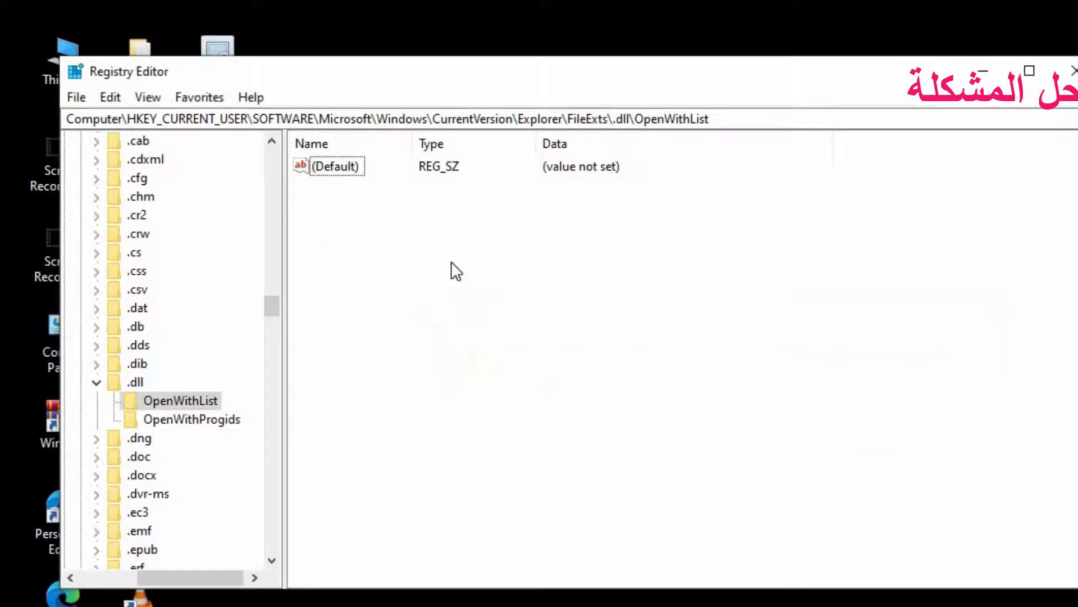
Step: Inspect the OpenWithProgids subkey of .dll, and check the .dll icons in the open SysWOW64 window before minimizing it
{"action": "left_click", "coordinate": [167, 417]}
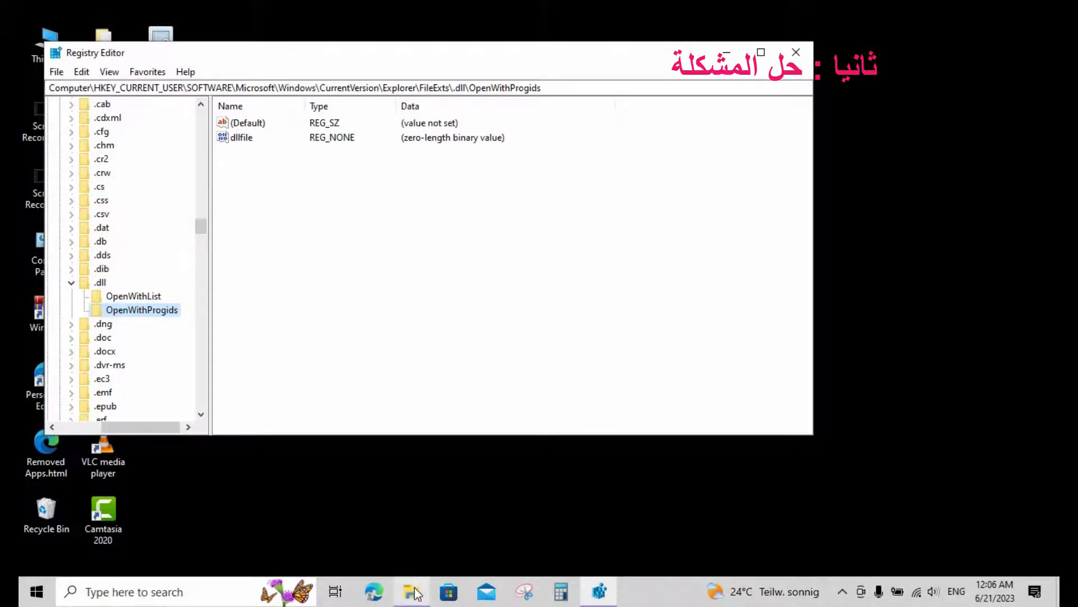
{"action": "mouse_move", "coordinate": [416, 594]}
{"action": "left_click", "coordinate": [413, 547]}
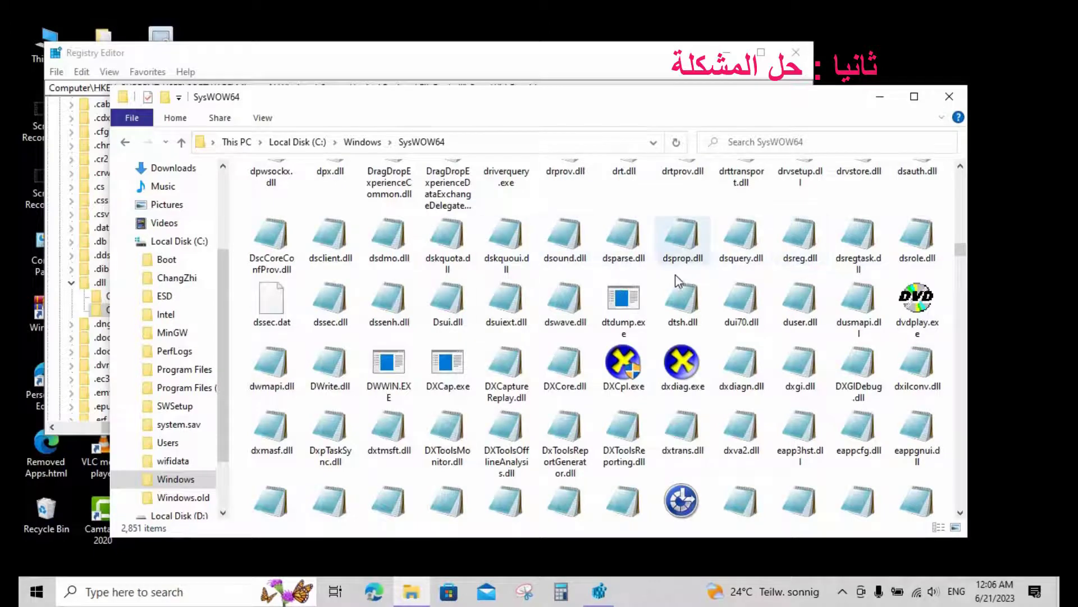
{"action": "left_click", "coordinate": [880, 97]}
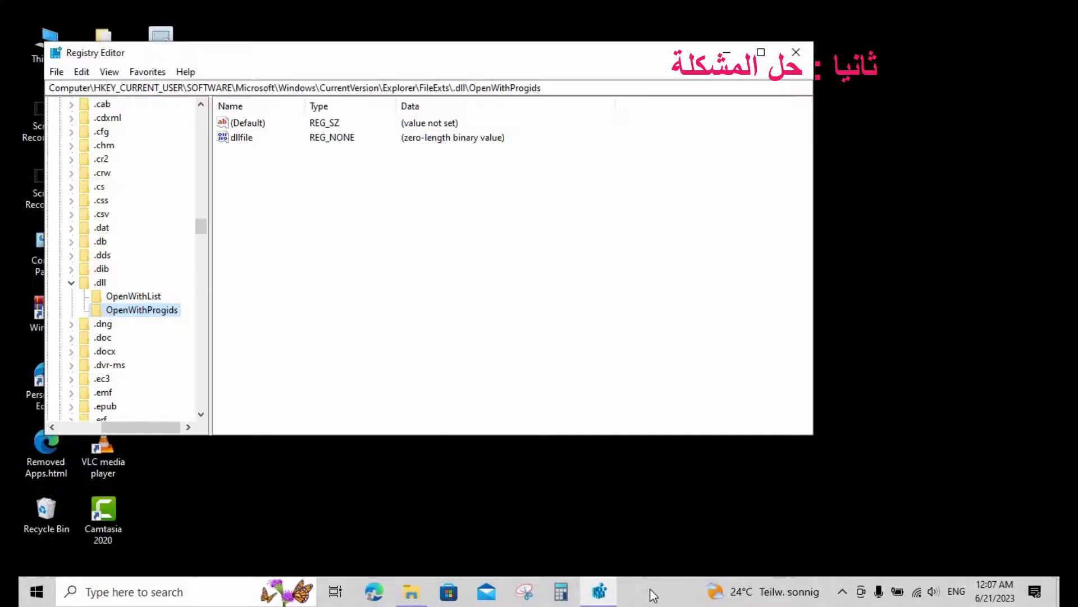
Step: Restart the Windows Explorer process from Task Manager
{"action": "right_click", "coordinate": [650, 589]}
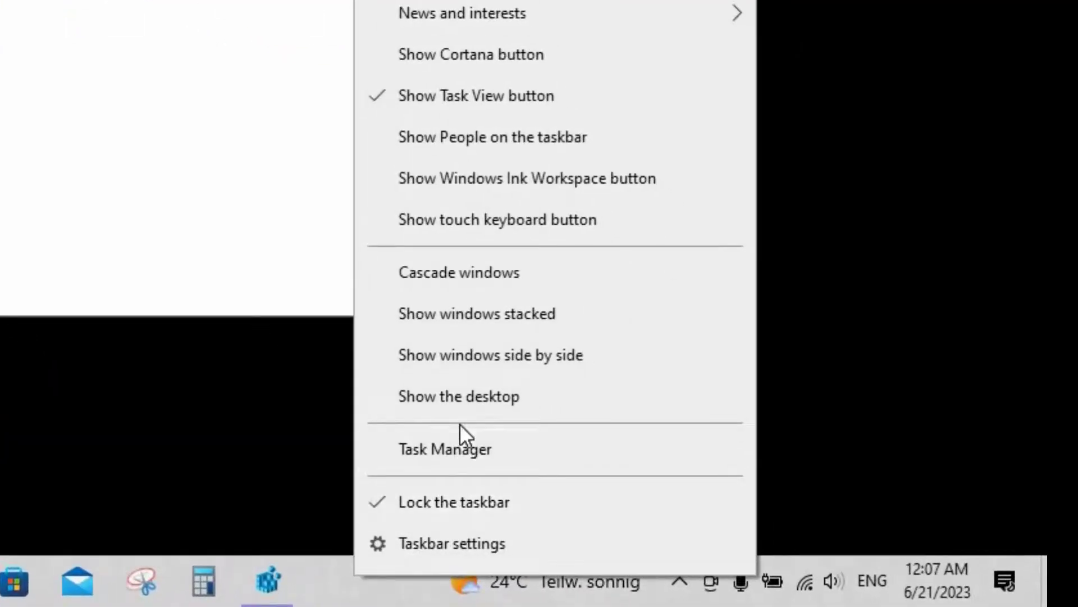
{"action": "left_click", "coordinate": [453, 450]}
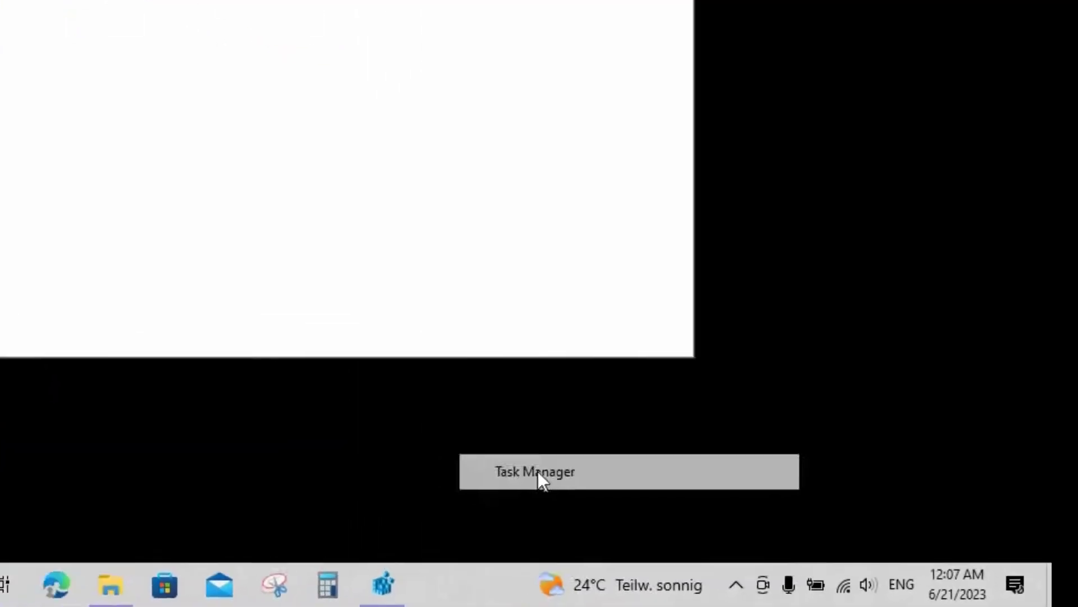
{"action": "left_click", "coordinate": [538, 470]}
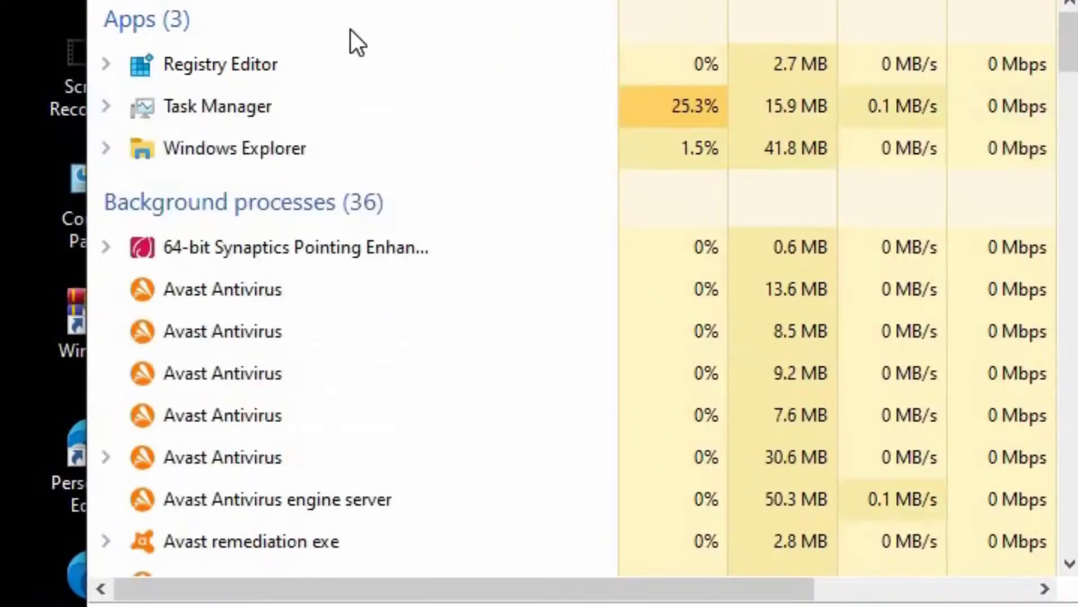
{"action": "right_click", "coordinate": [272, 145]}
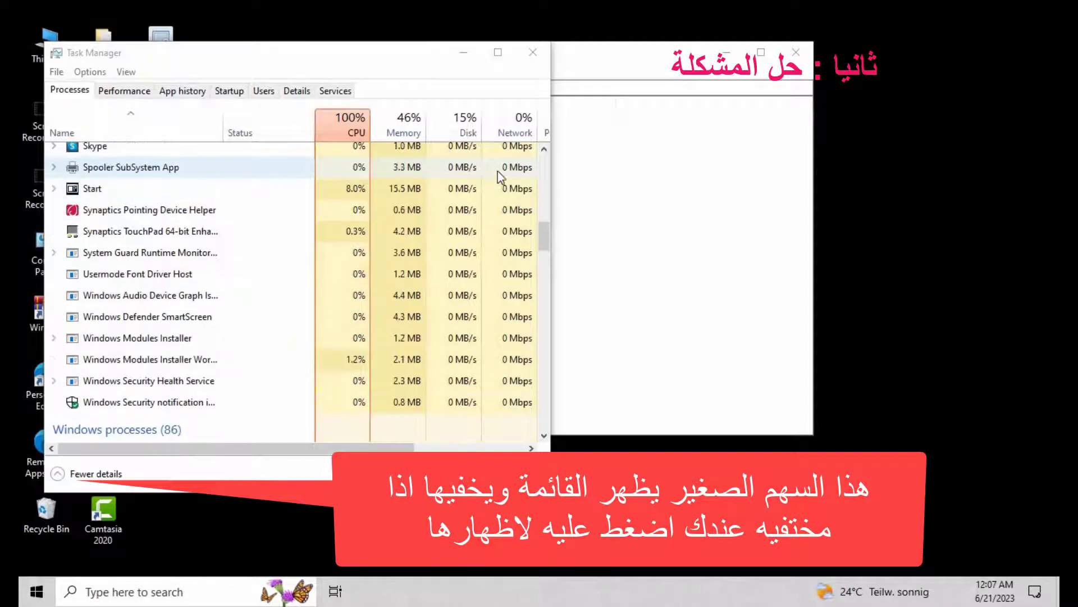
{"action": "left_click", "coordinate": [547, 230]}
{"action": "scroll", "coordinate": [547, 231], "scroll_direction": "up", "scroll_amount": 15}
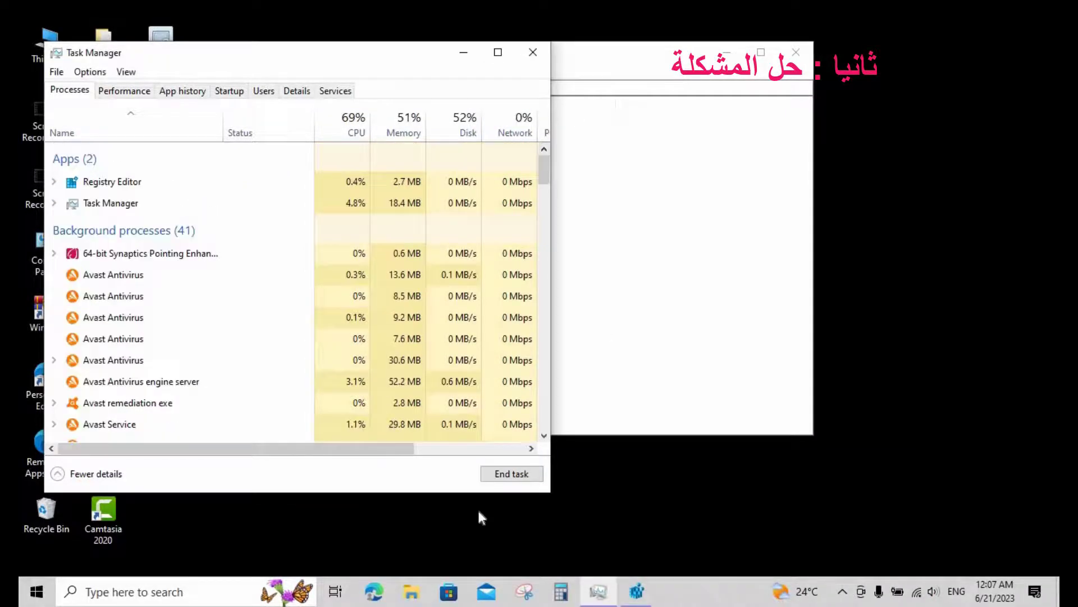
Step: Open the C:\Windows\SysWOW64 folder in File Explorer and examine the icons of its .dll files
{"action": "left_click", "coordinate": [411, 594]}
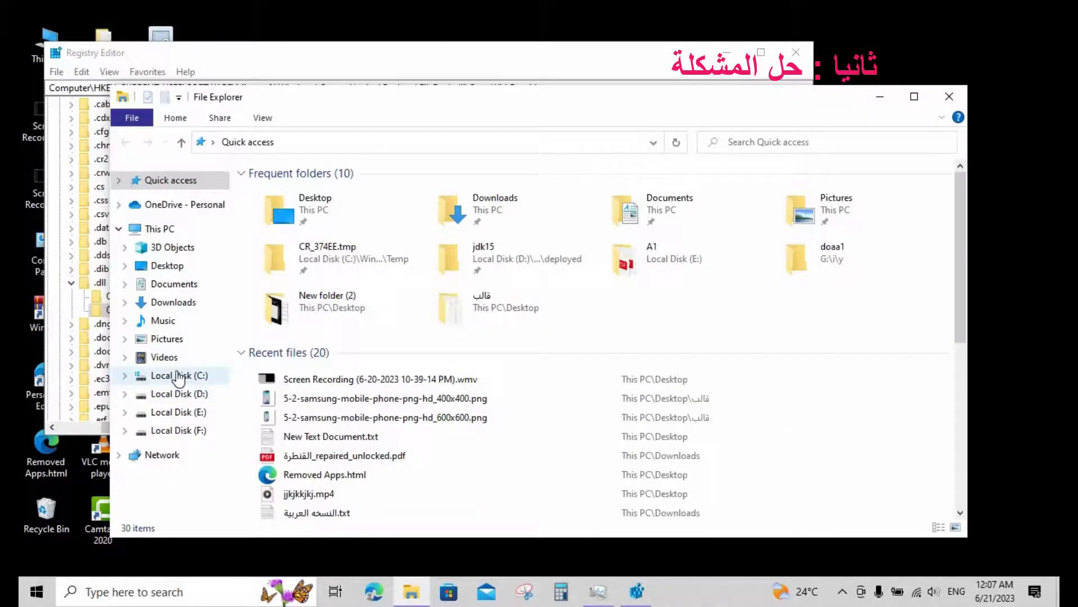
{"action": "left_click", "coordinate": [177, 375]}
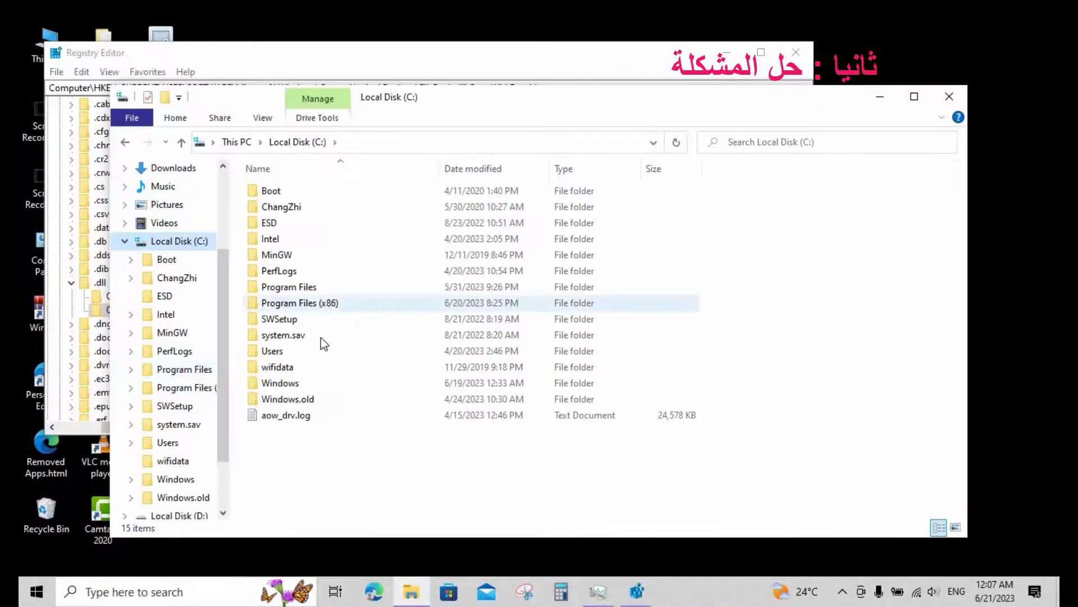
{"action": "left_click", "coordinate": [294, 384]}
{"action": "double_click", "coordinate": [293, 382]}
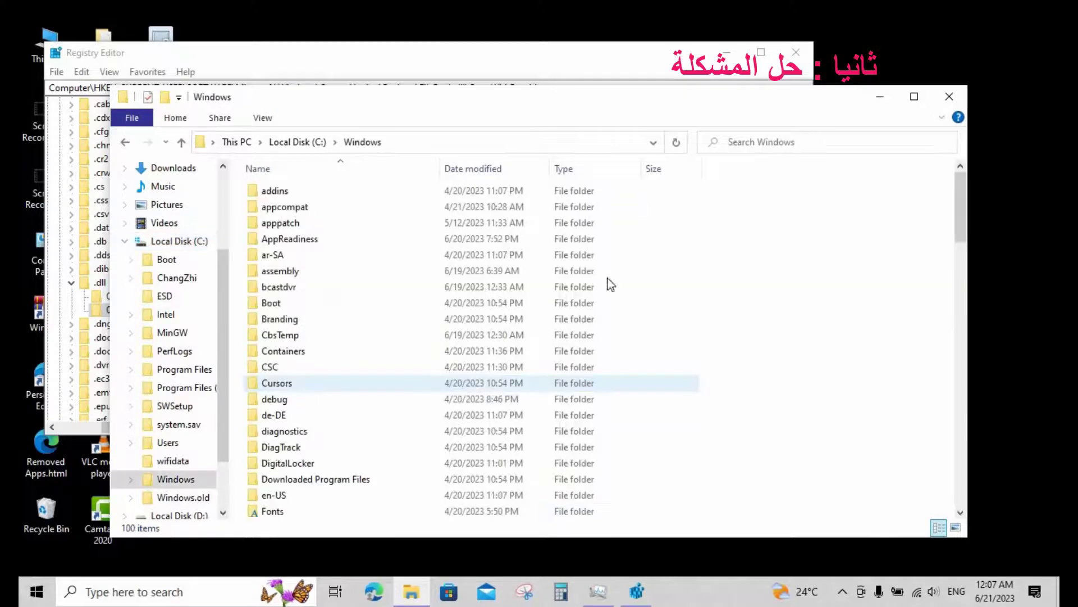
{"action": "left_click_drag", "start_coordinate": [963, 194], "coordinate": [993, 377]}
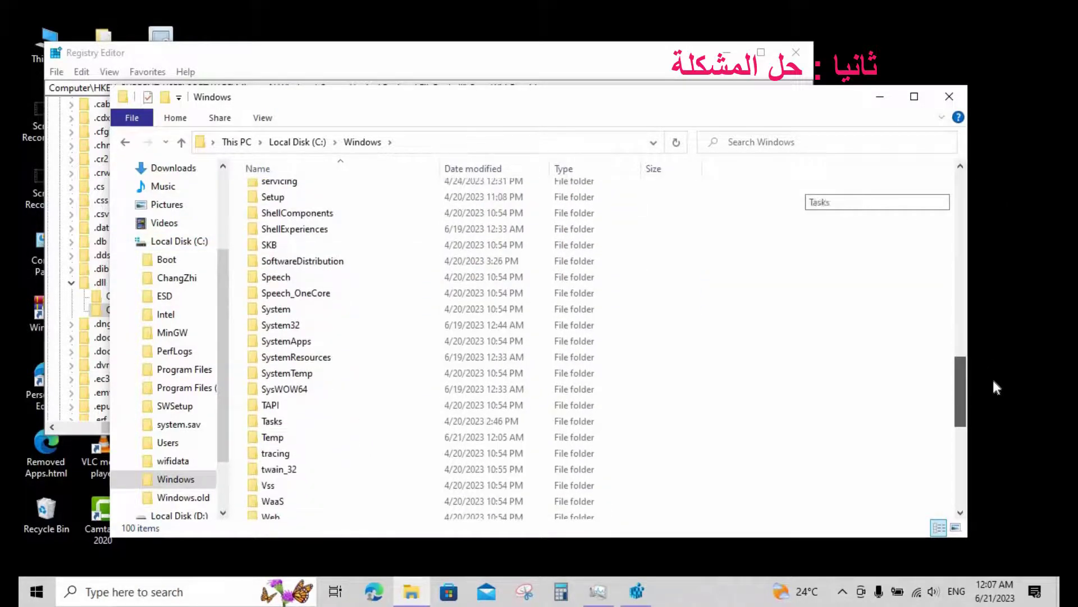
{"action": "double_click", "coordinate": [294, 389]}
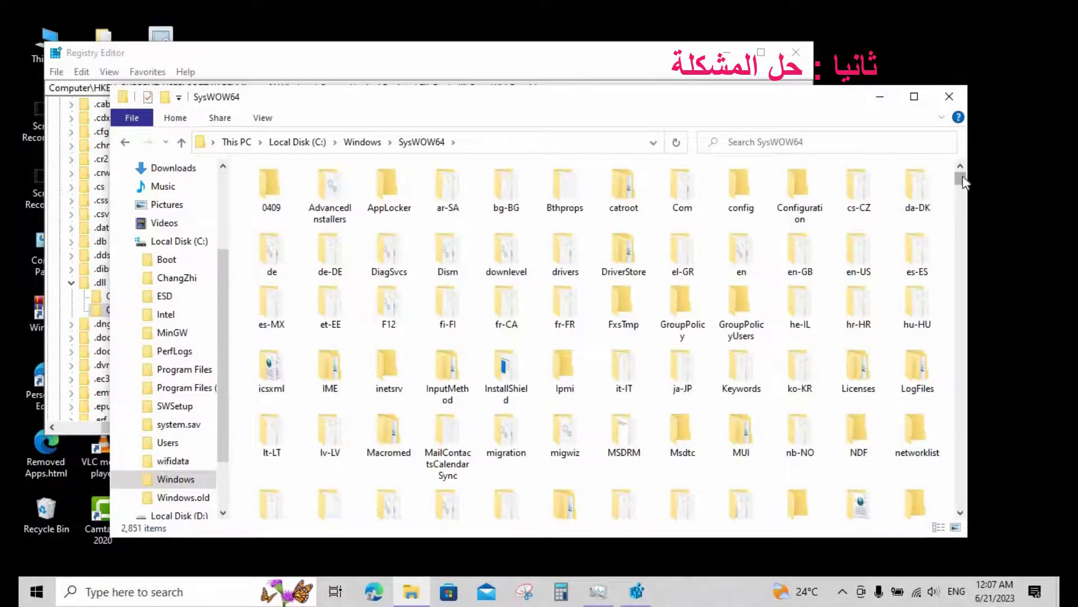
{"action": "left_click_drag", "start_coordinate": [961, 179], "coordinate": [967, 214]}
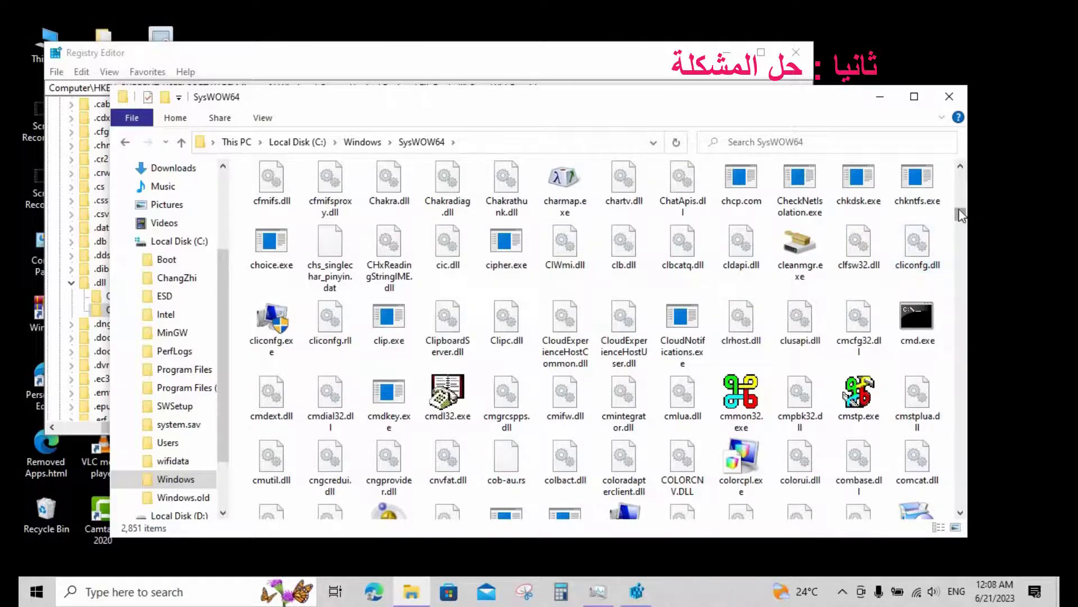
{"action": "left_click_drag", "start_coordinate": [961, 215], "coordinate": [963, 247]}
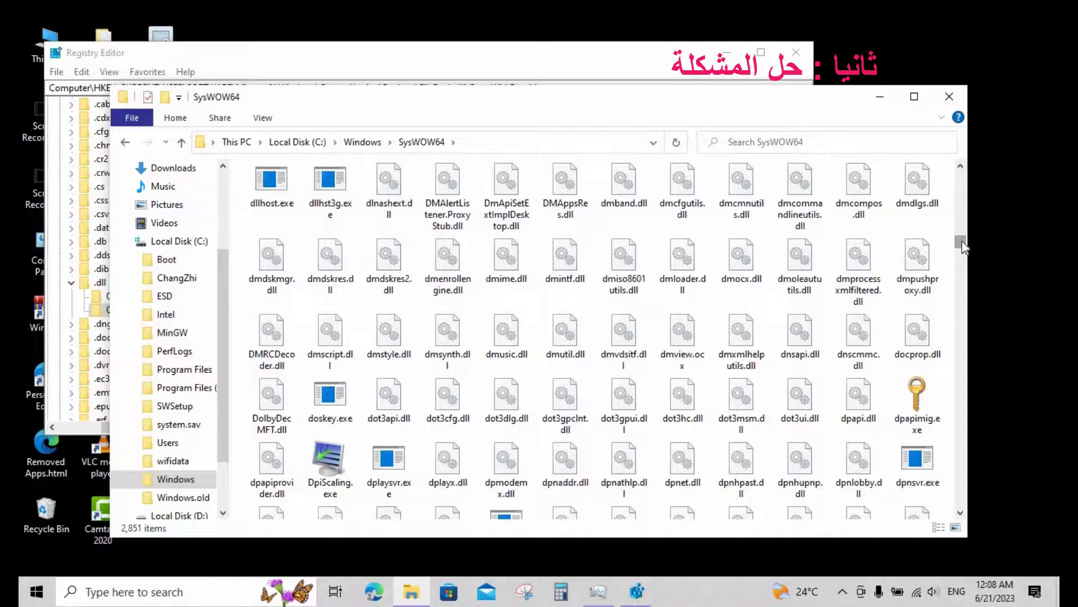